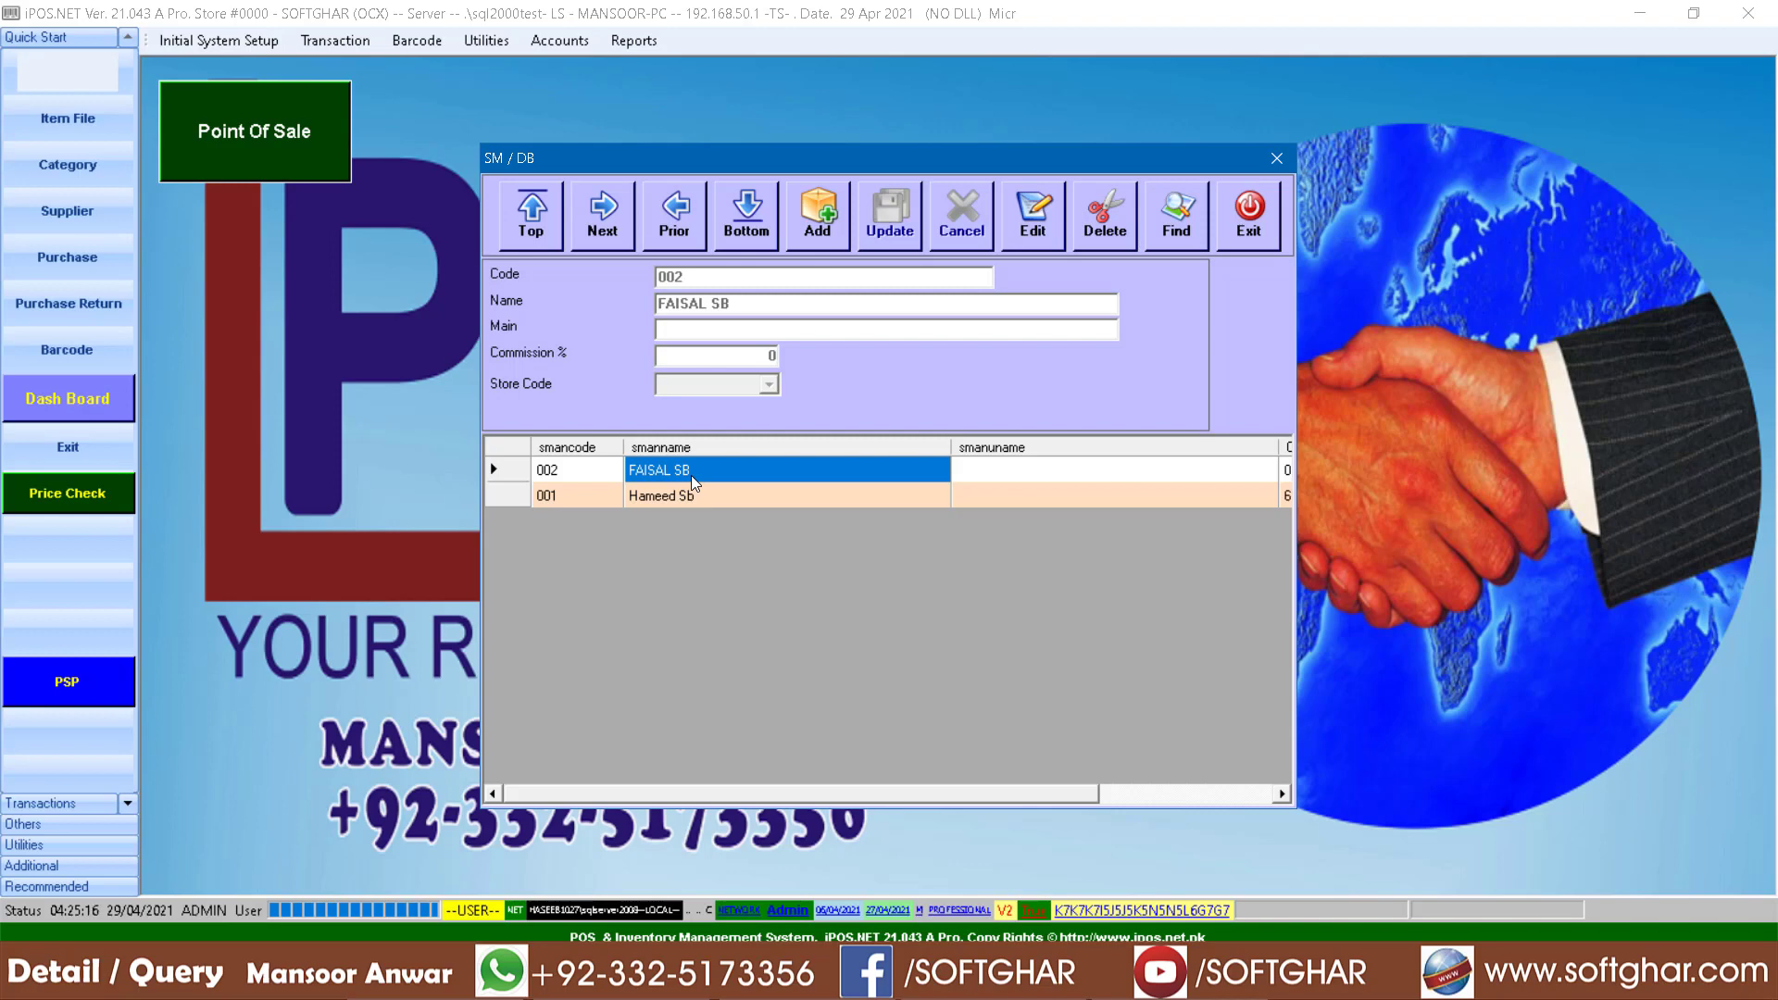
- View the commission record of the salesman with code 001 and close the salesman file
click(693, 497)
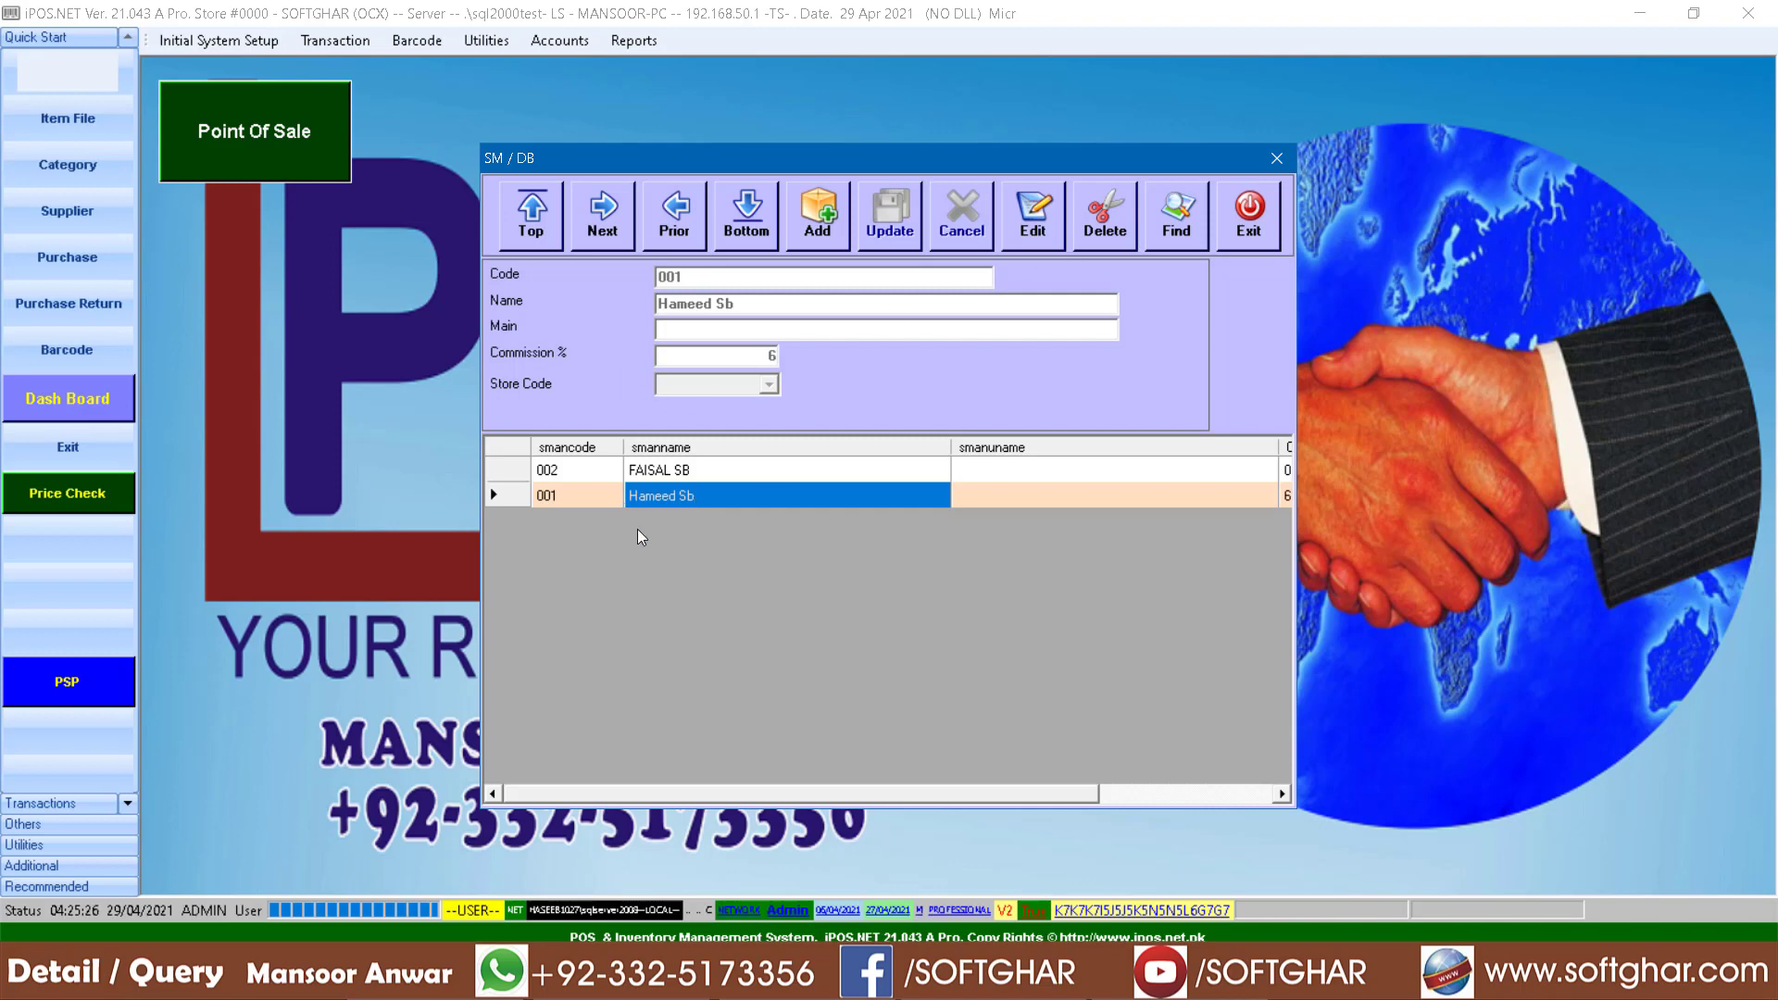
click(1248, 217)
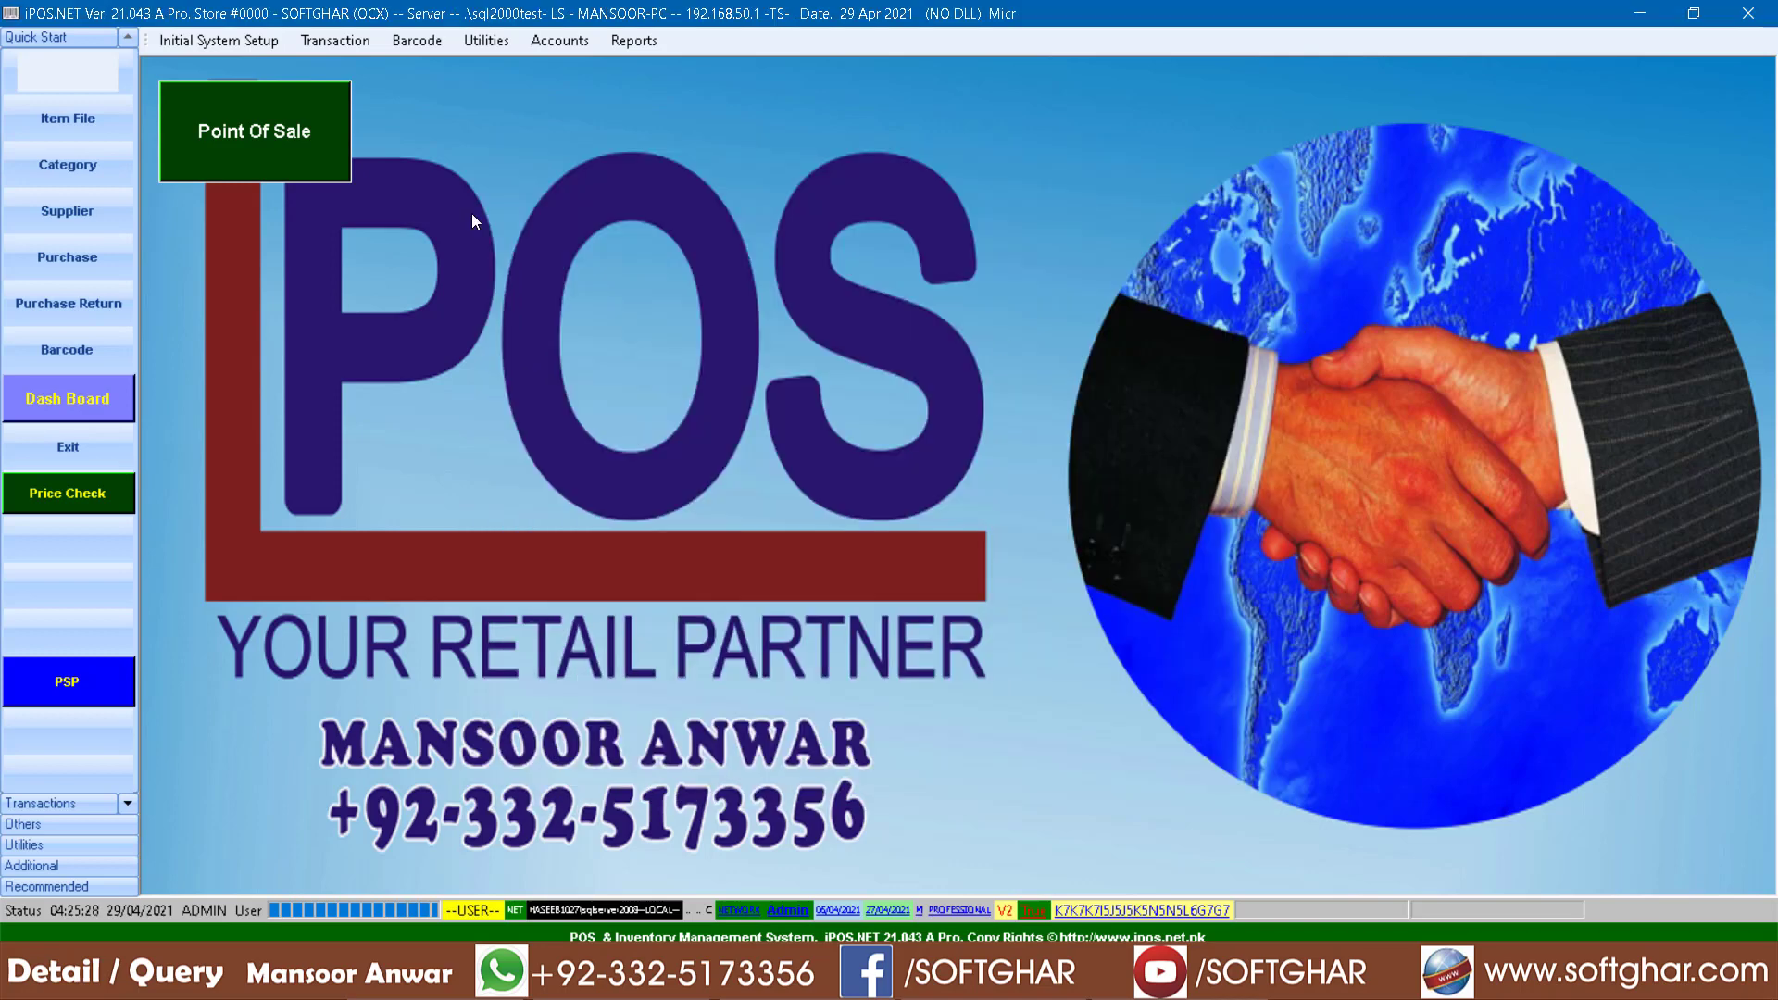
- Open the point of sale and log in as the POS user with the account password
click(278, 140)
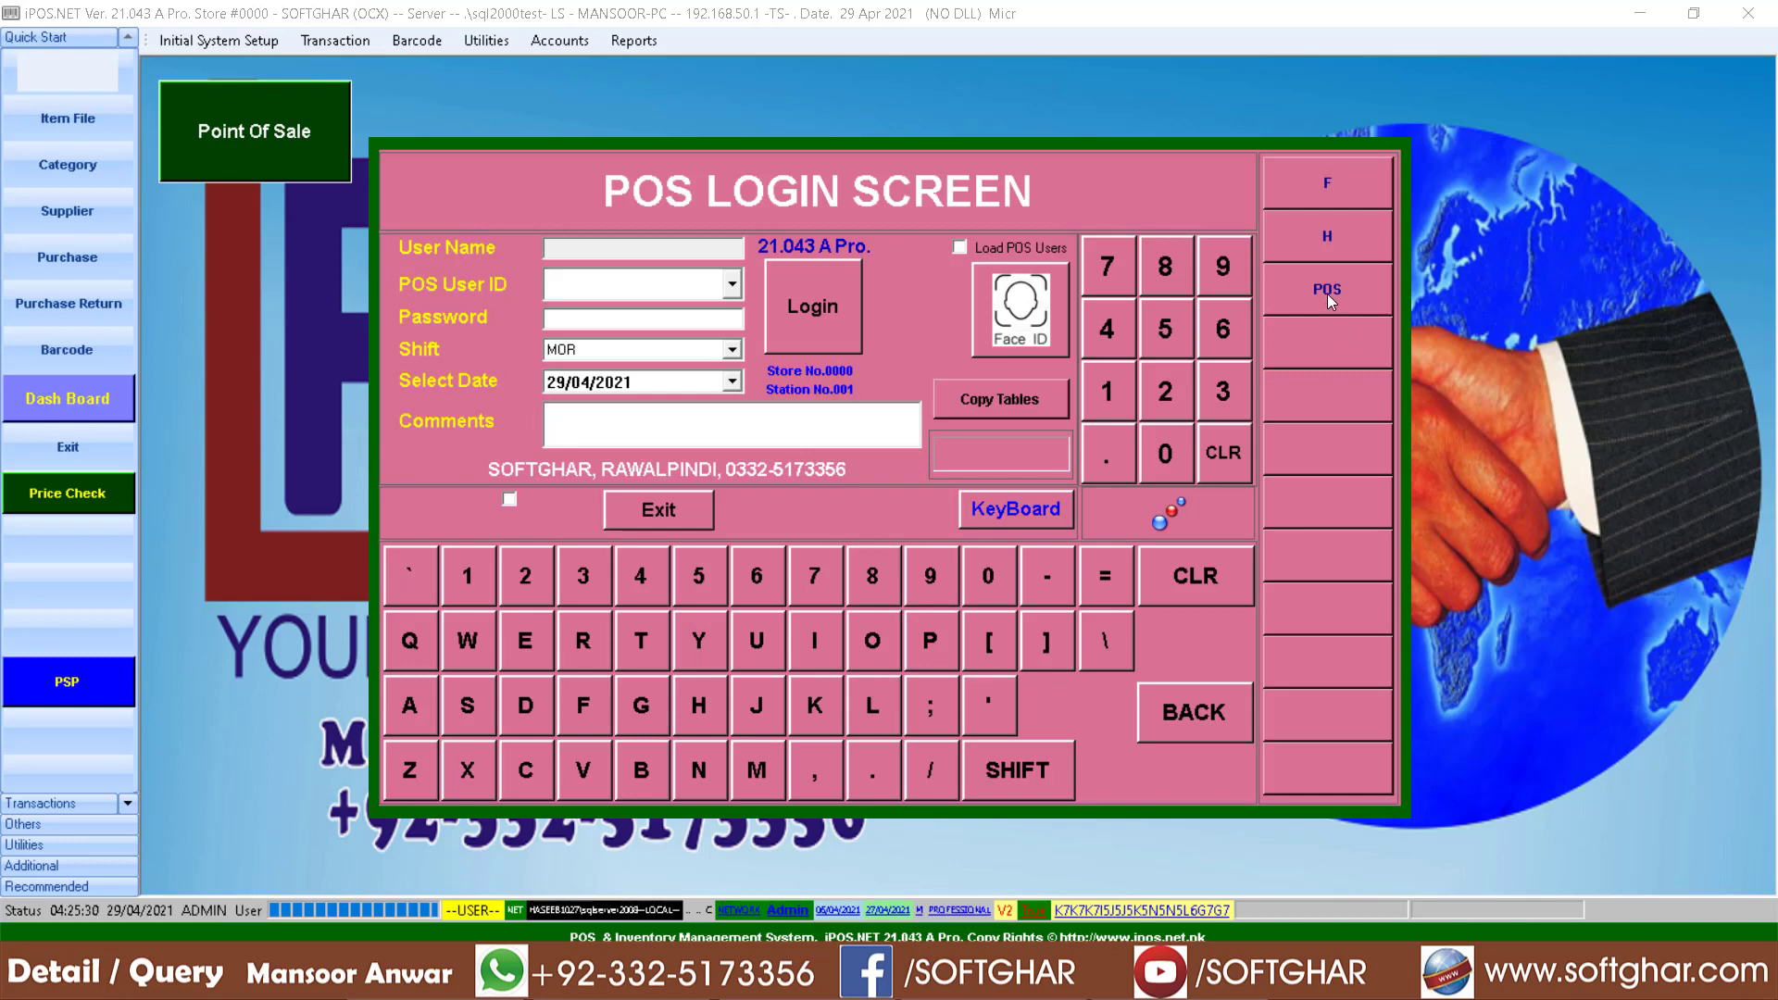
click(1328, 295)
text(**)
key(Return)
key(Return)
key(Return)
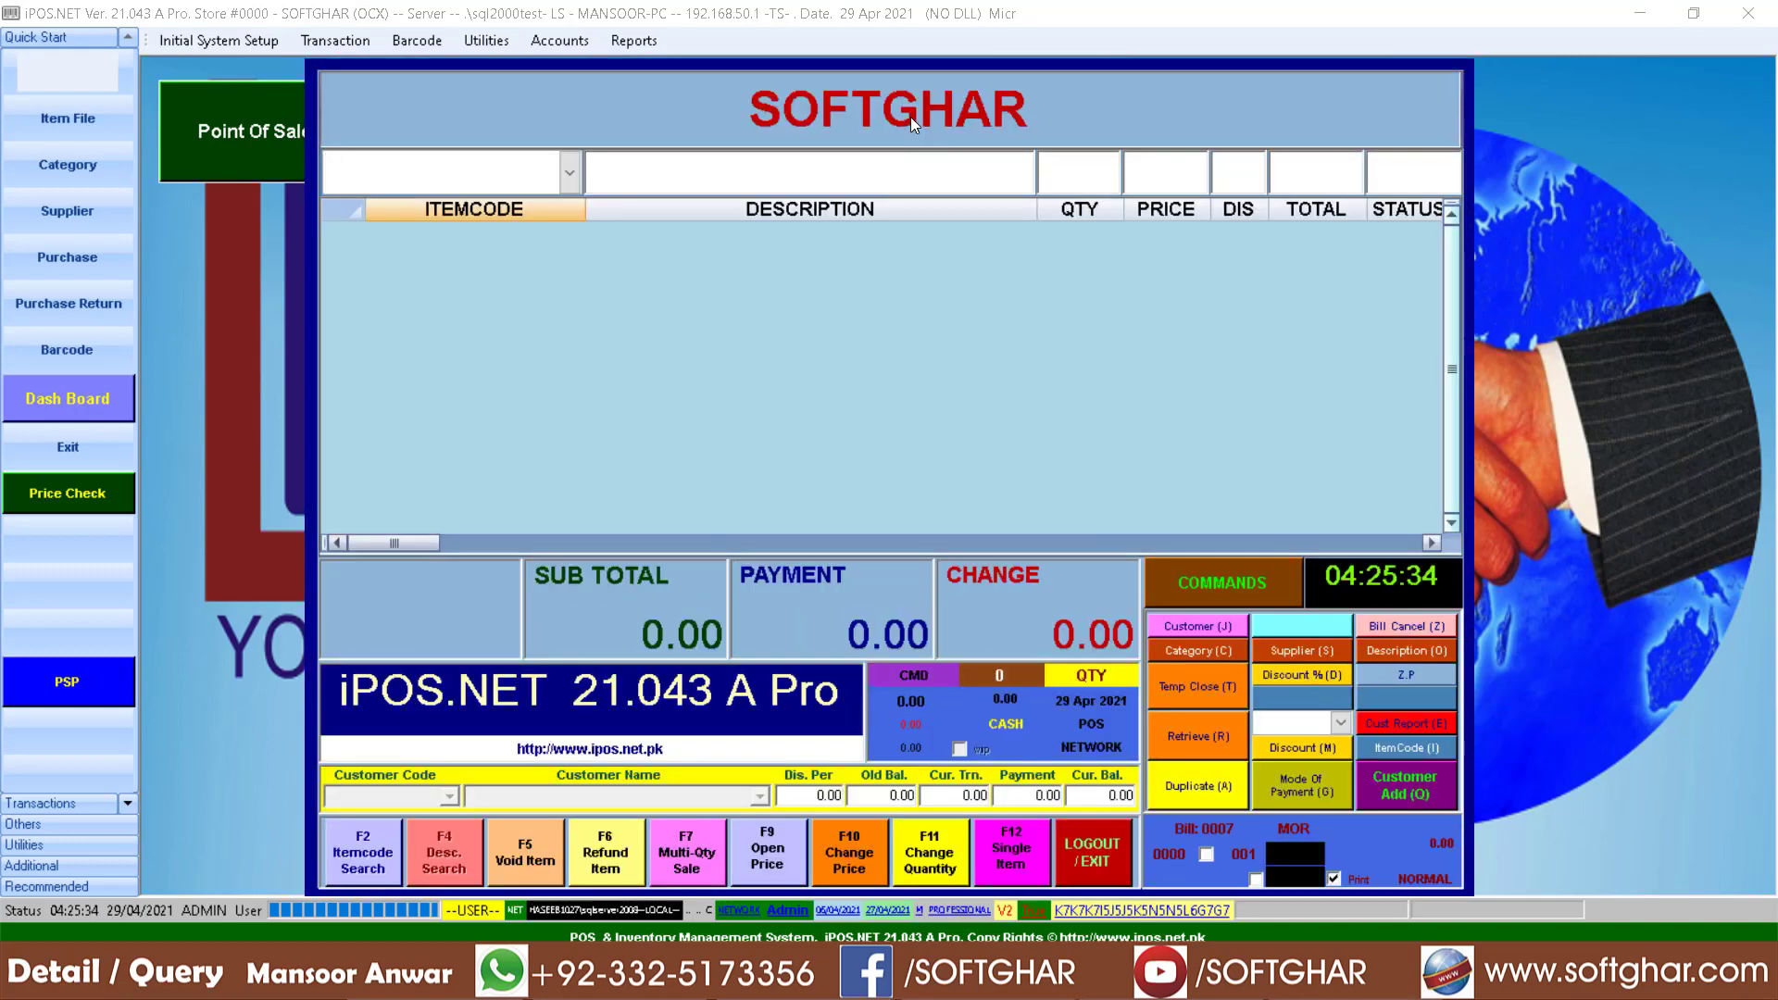
- Add ARCO LIGHTER, AROMA CAR BLACK PERFUME and the BLACK ROSE TISSUE BOX with code 000027 to the bill through the description search
key(F4)
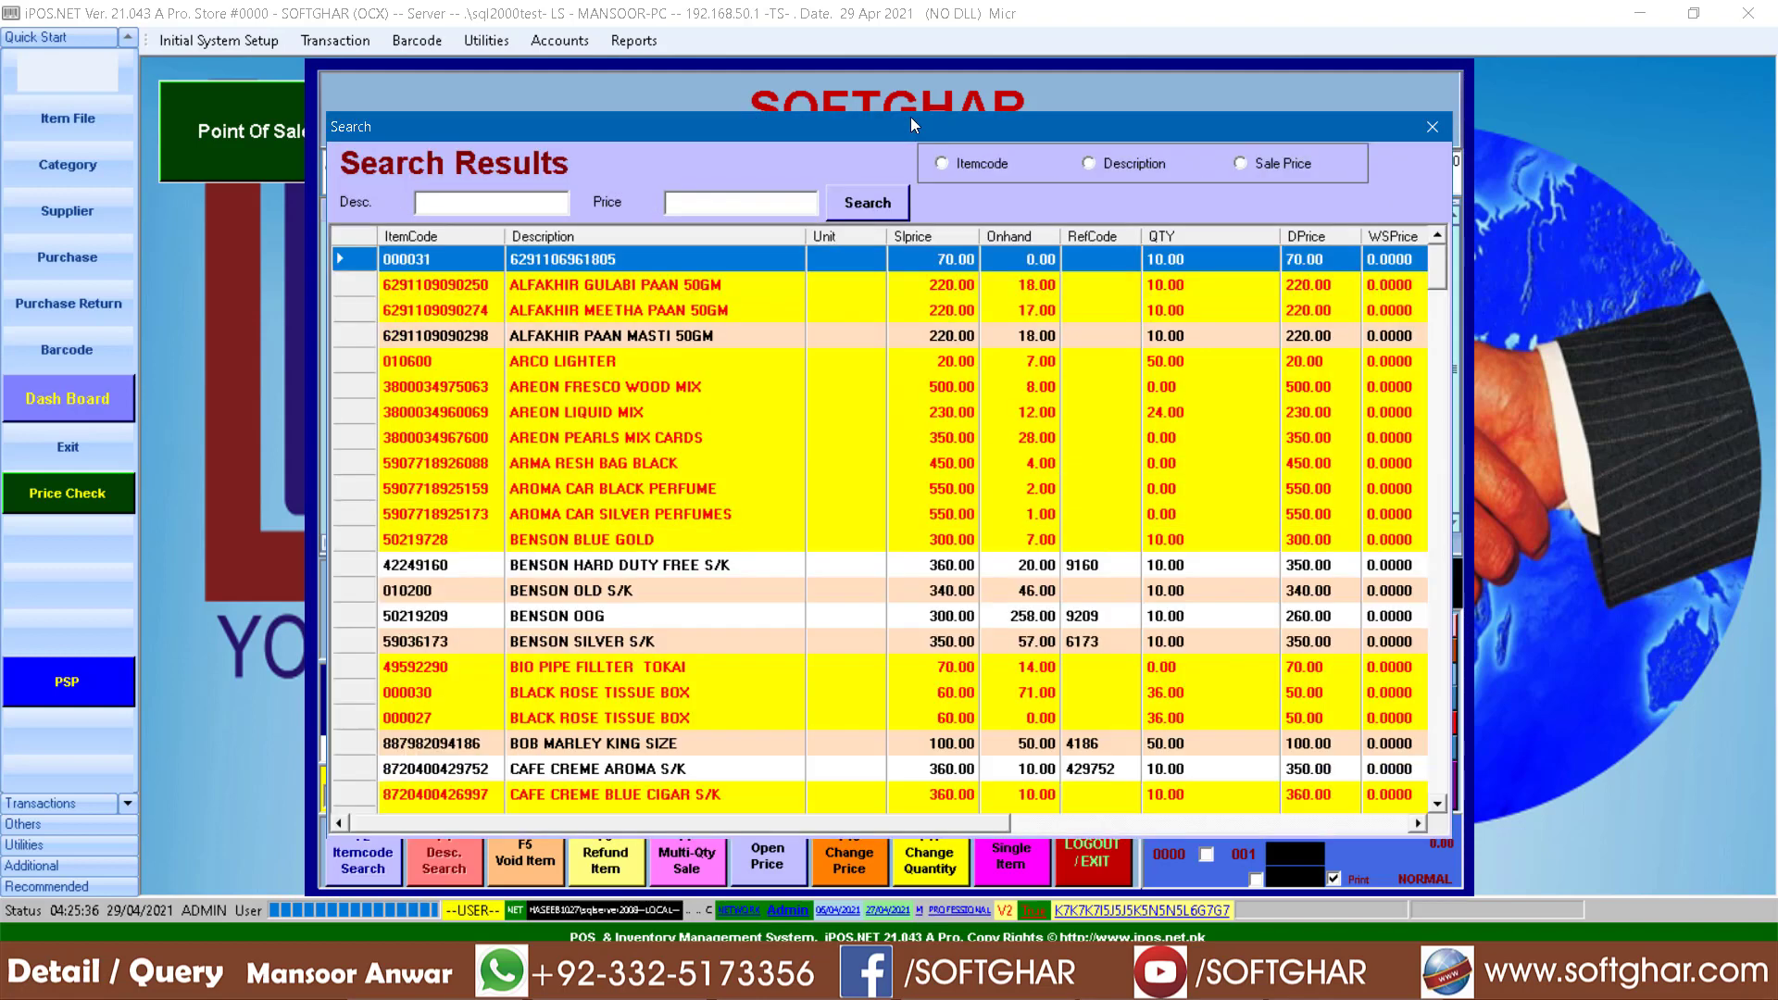
key(Down)
key(Down)
key(Down)
key(Down)
key(Return)
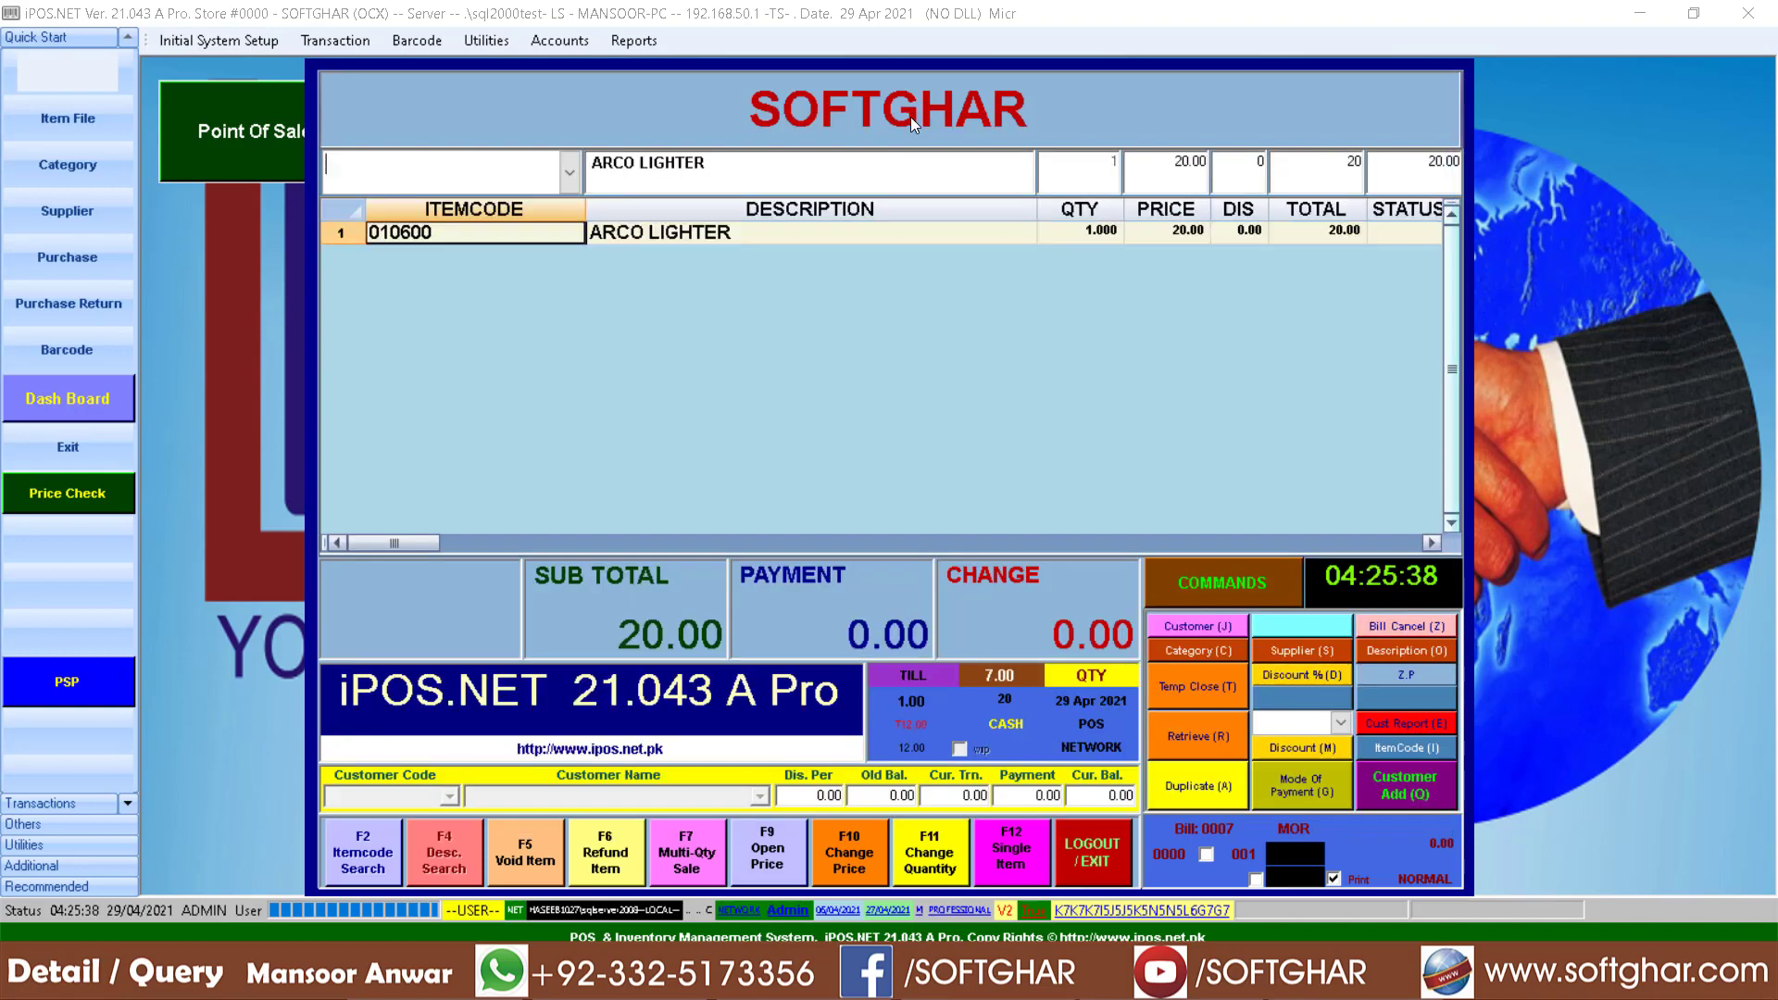
key(Return)
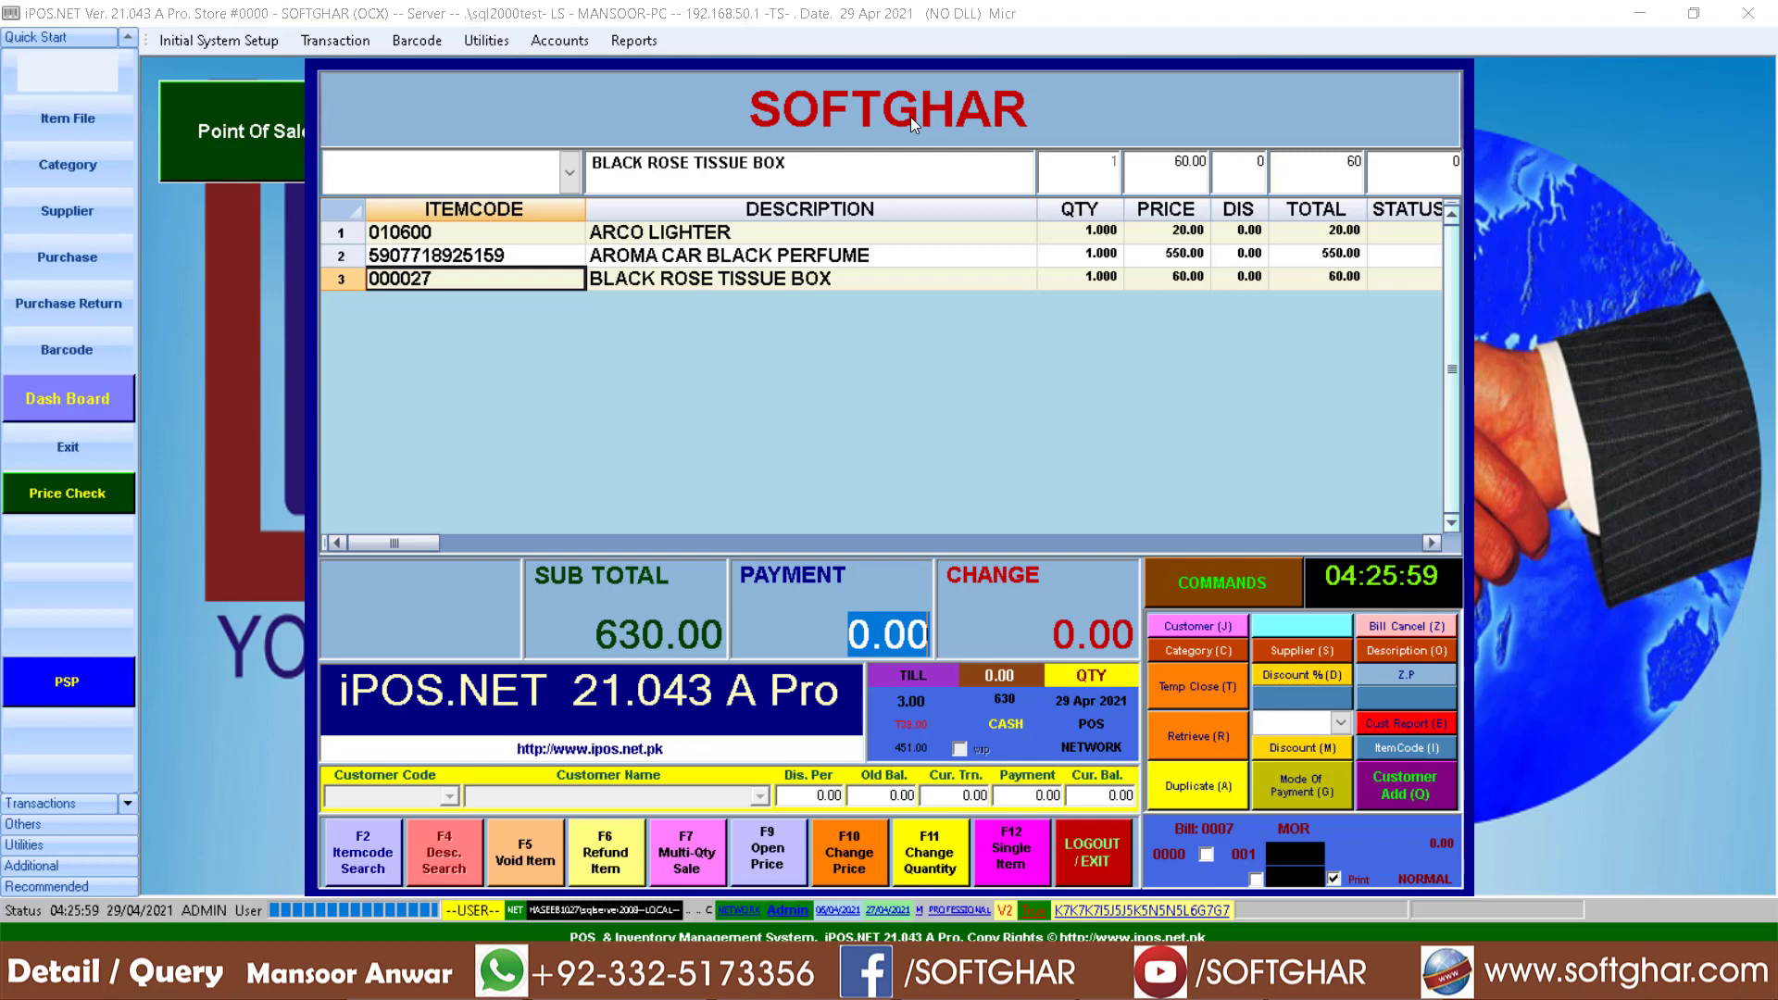
- Enter a payment of 1000 for the bill and submit it
text(100)
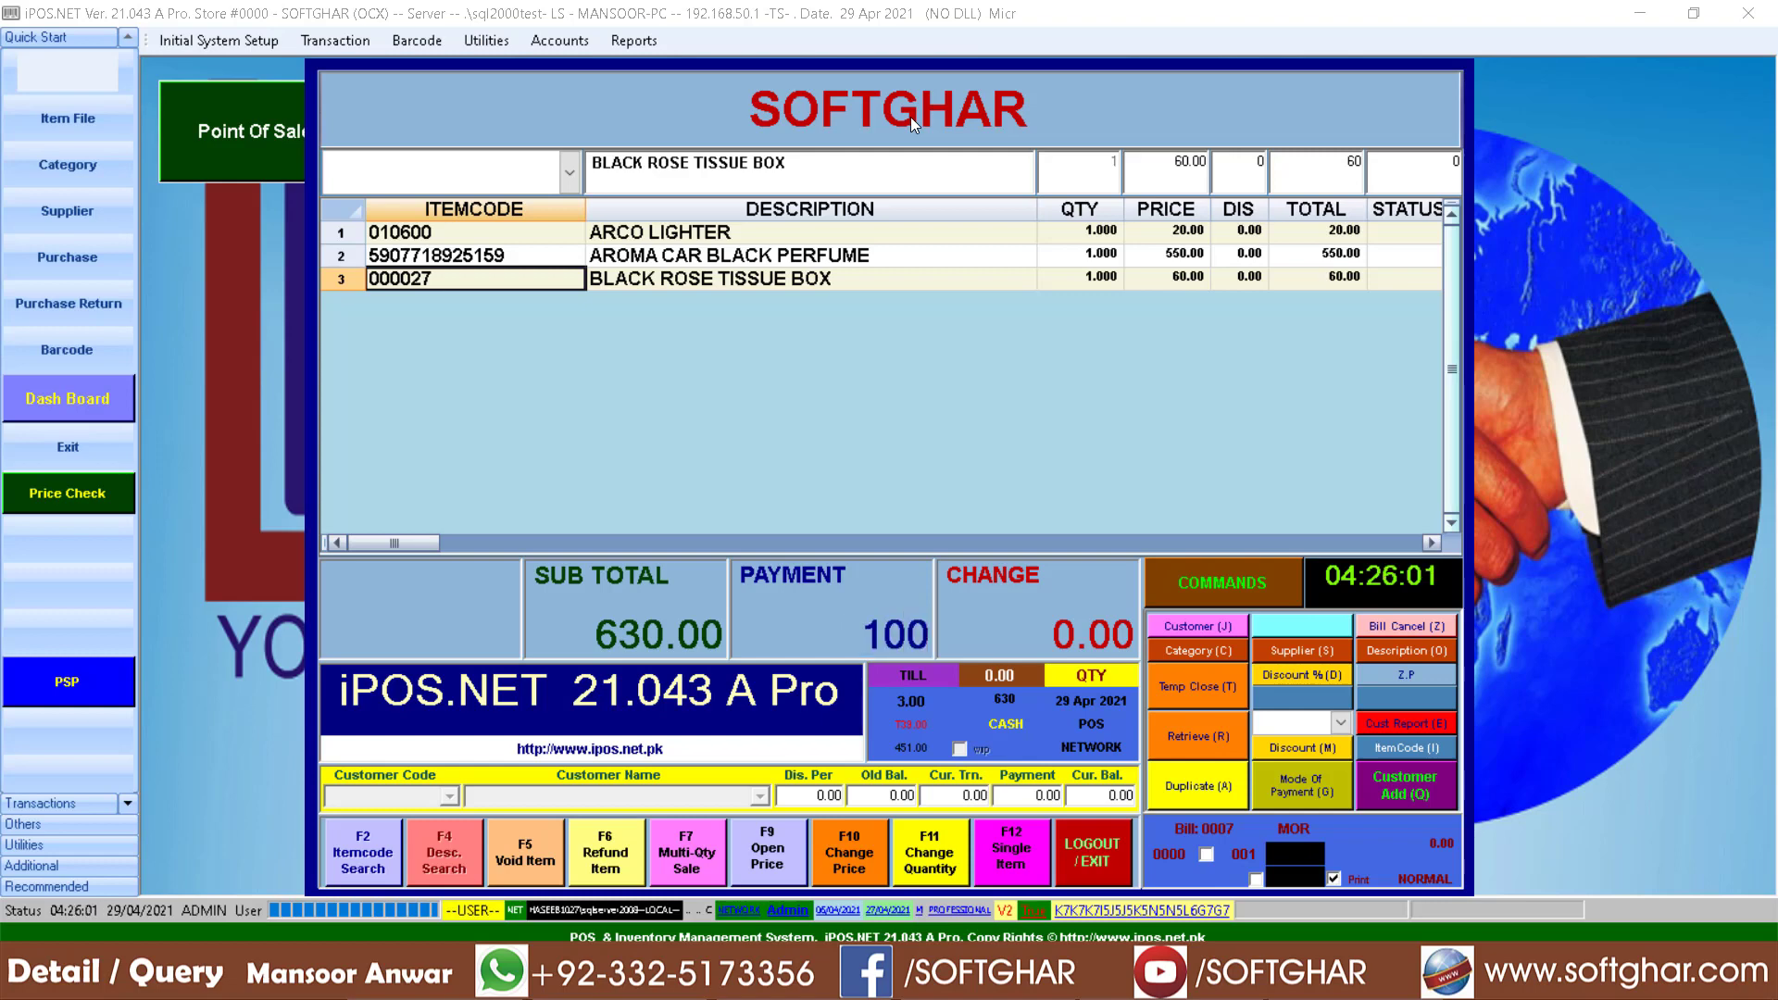
text(0)
key(Return)
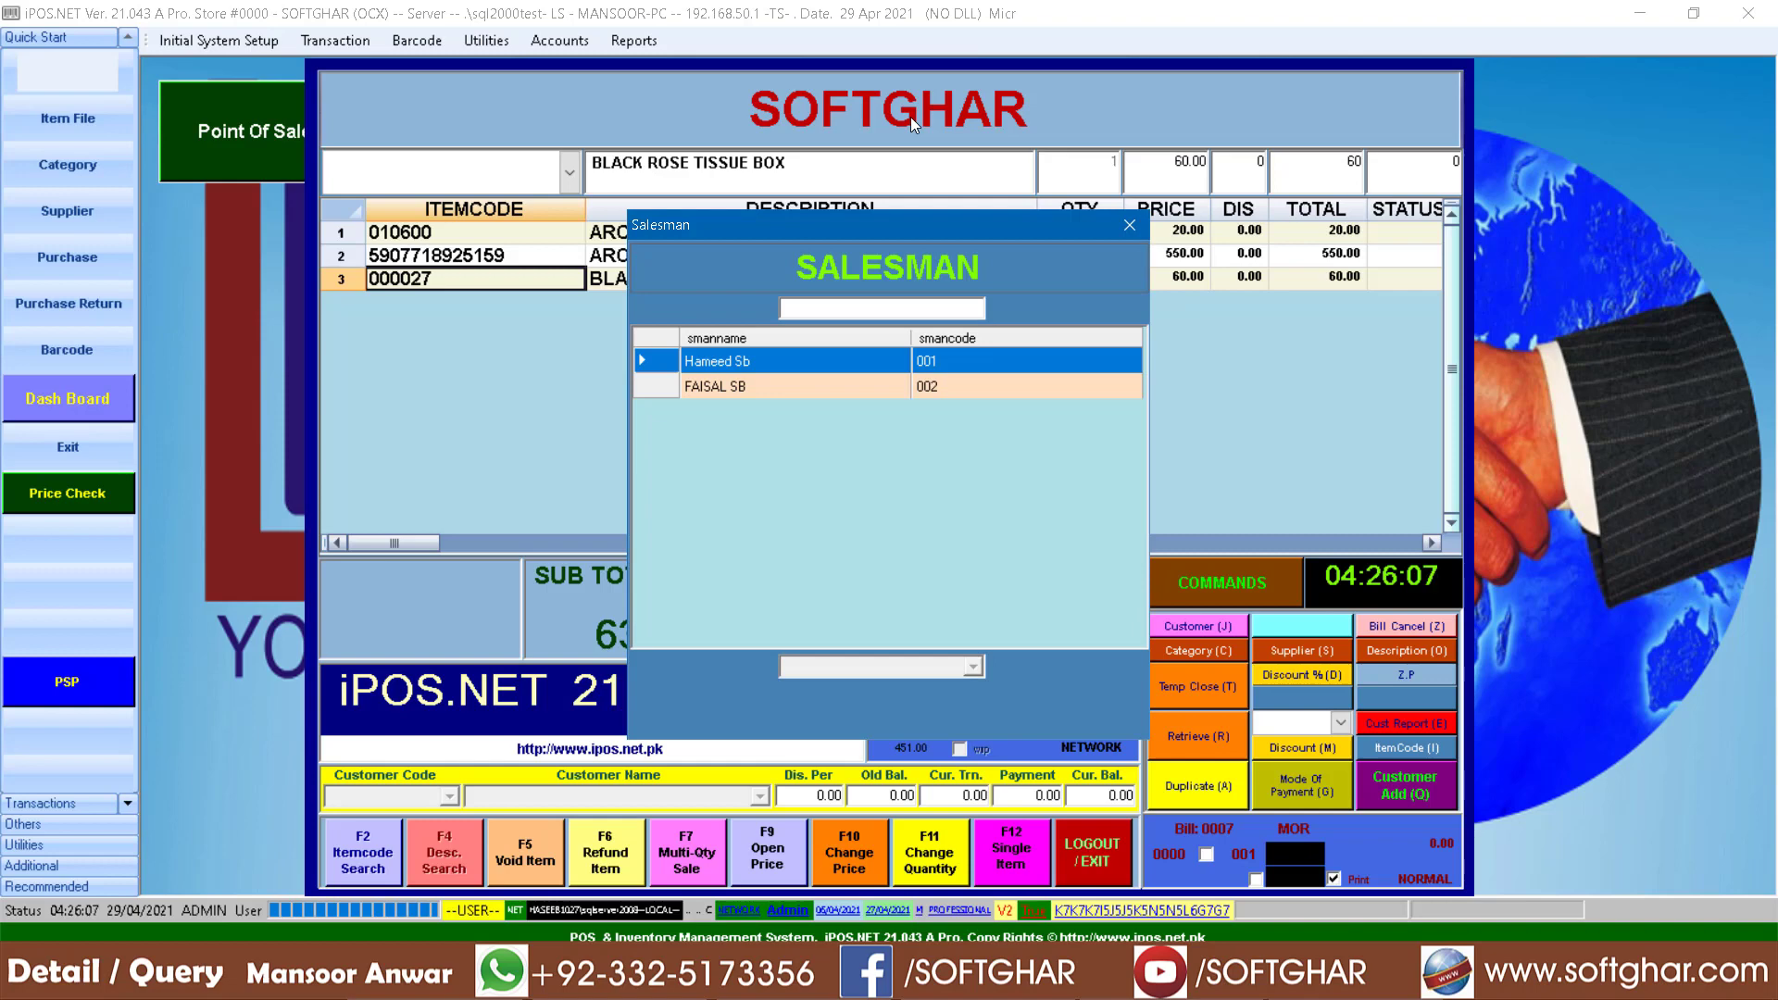
- Assign the salesman with code 001 to the bill and complete the sale
key(Down)
key(Up)
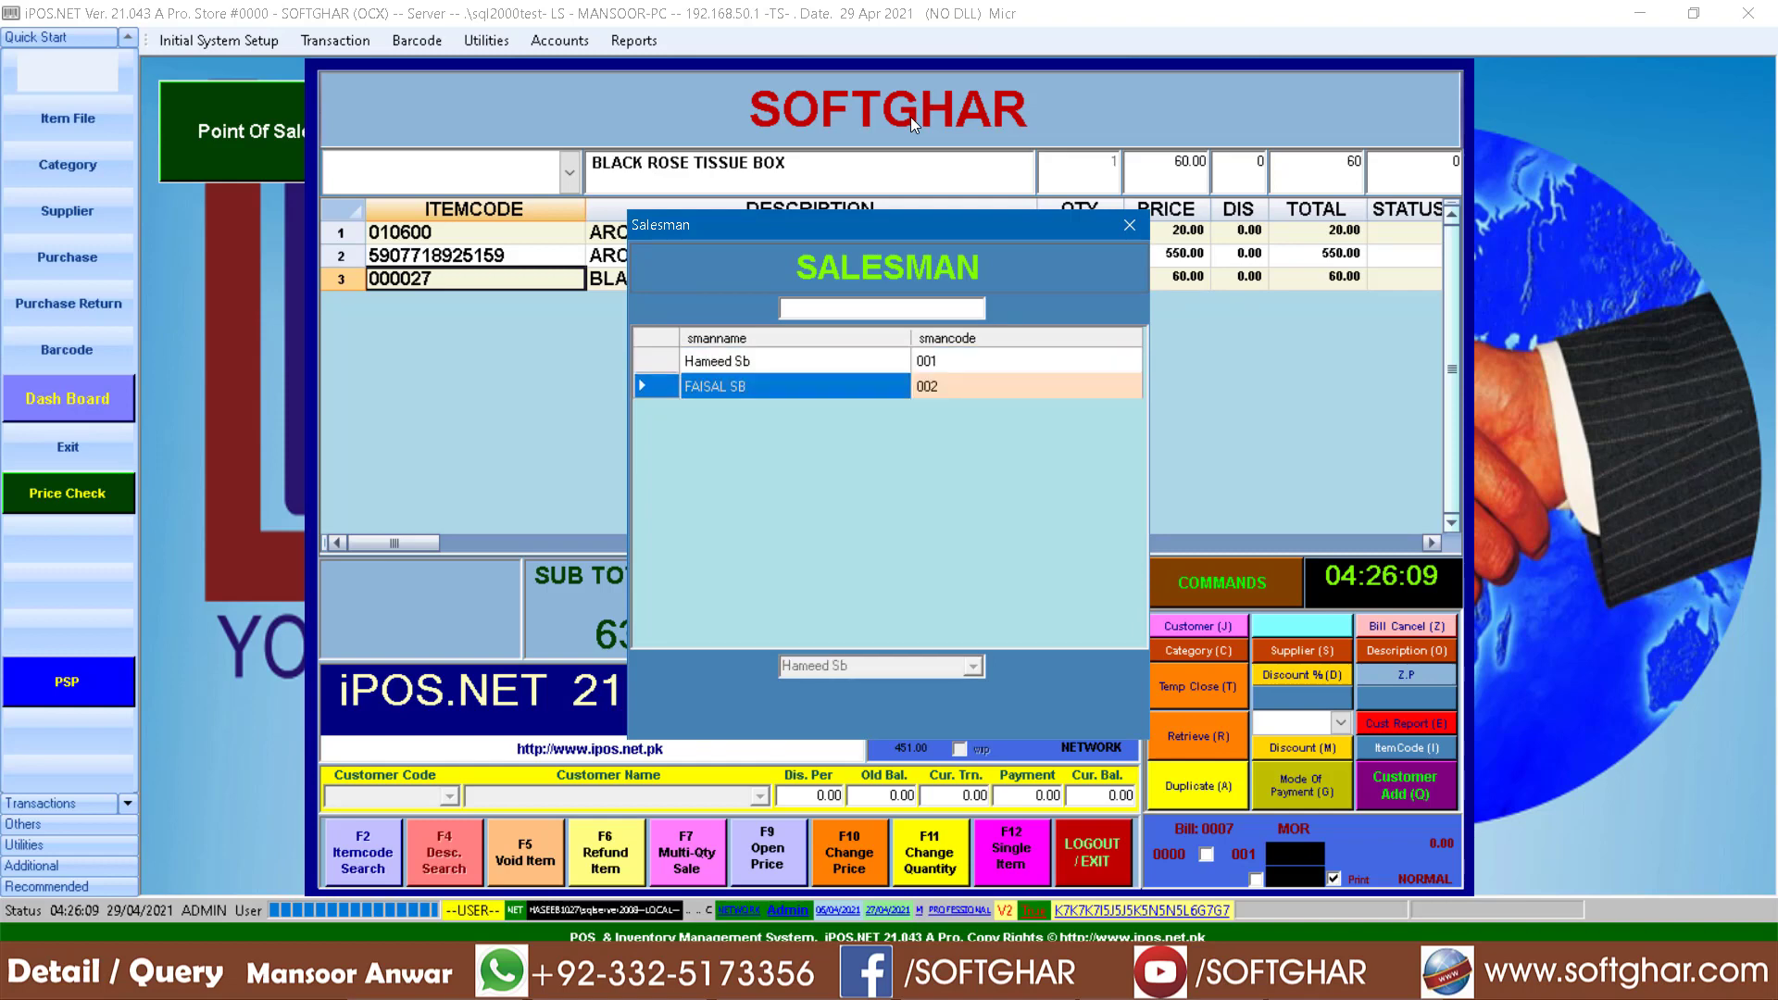
click(719, 382)
click(736, 364)
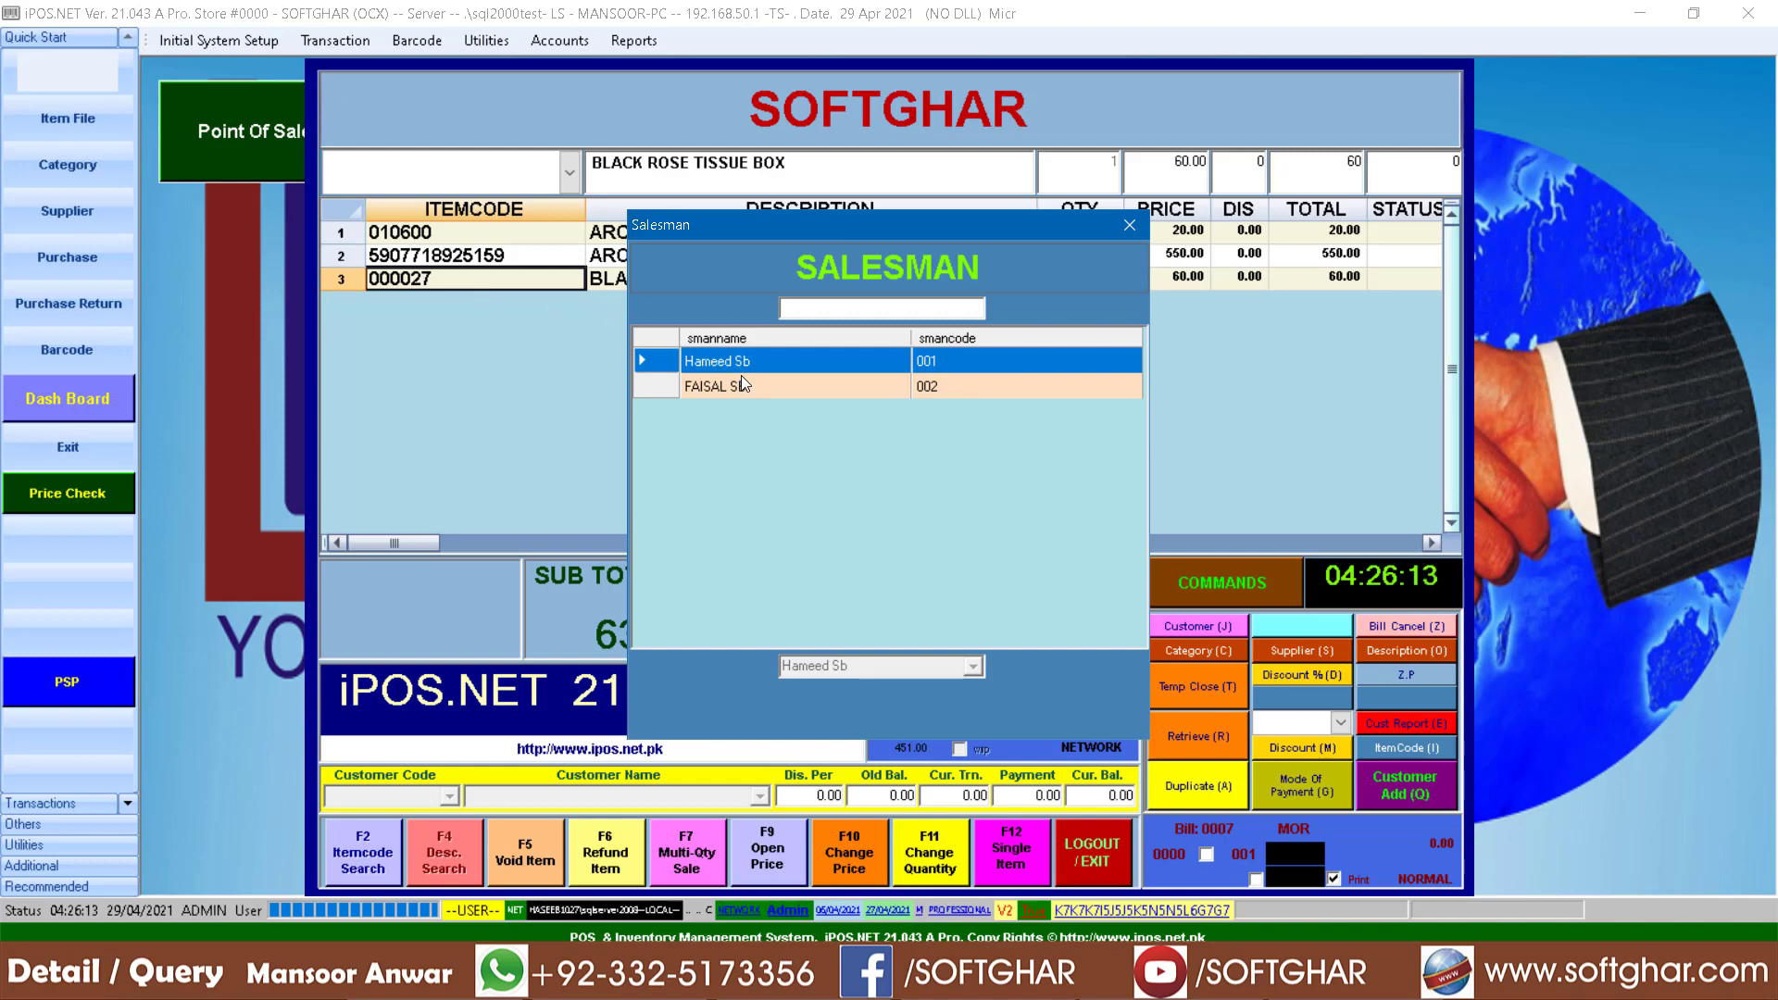
key(Return)
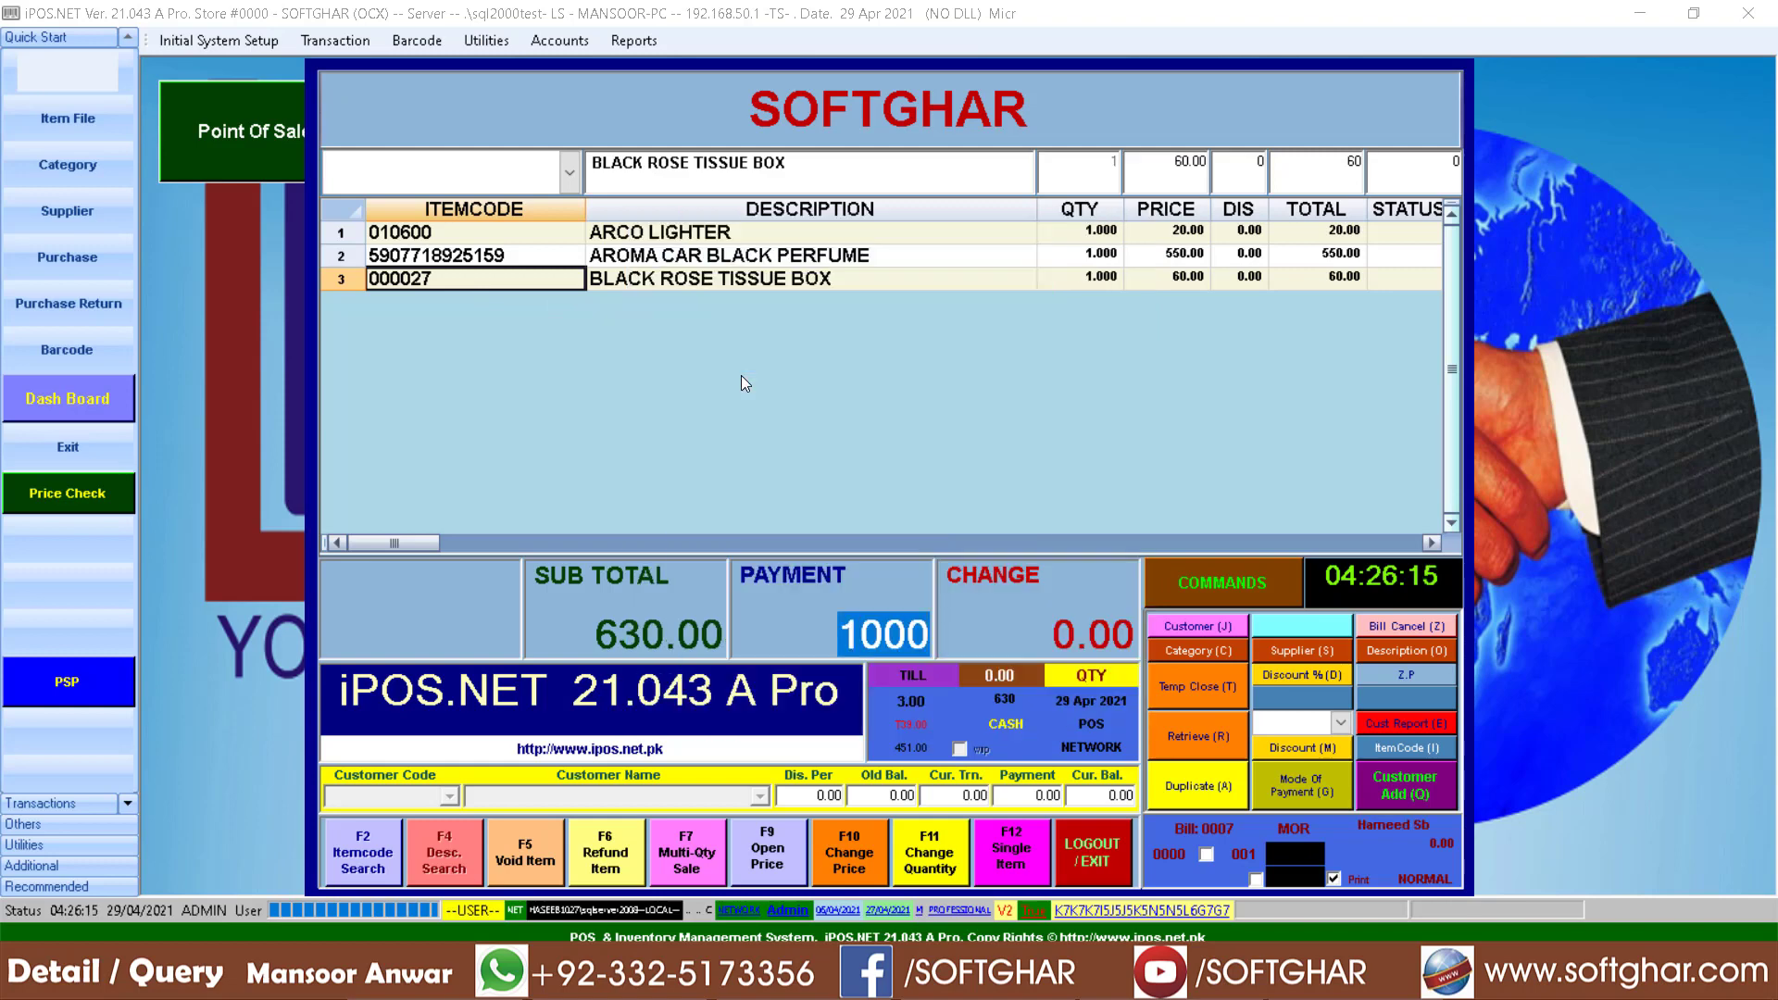
key(Return)
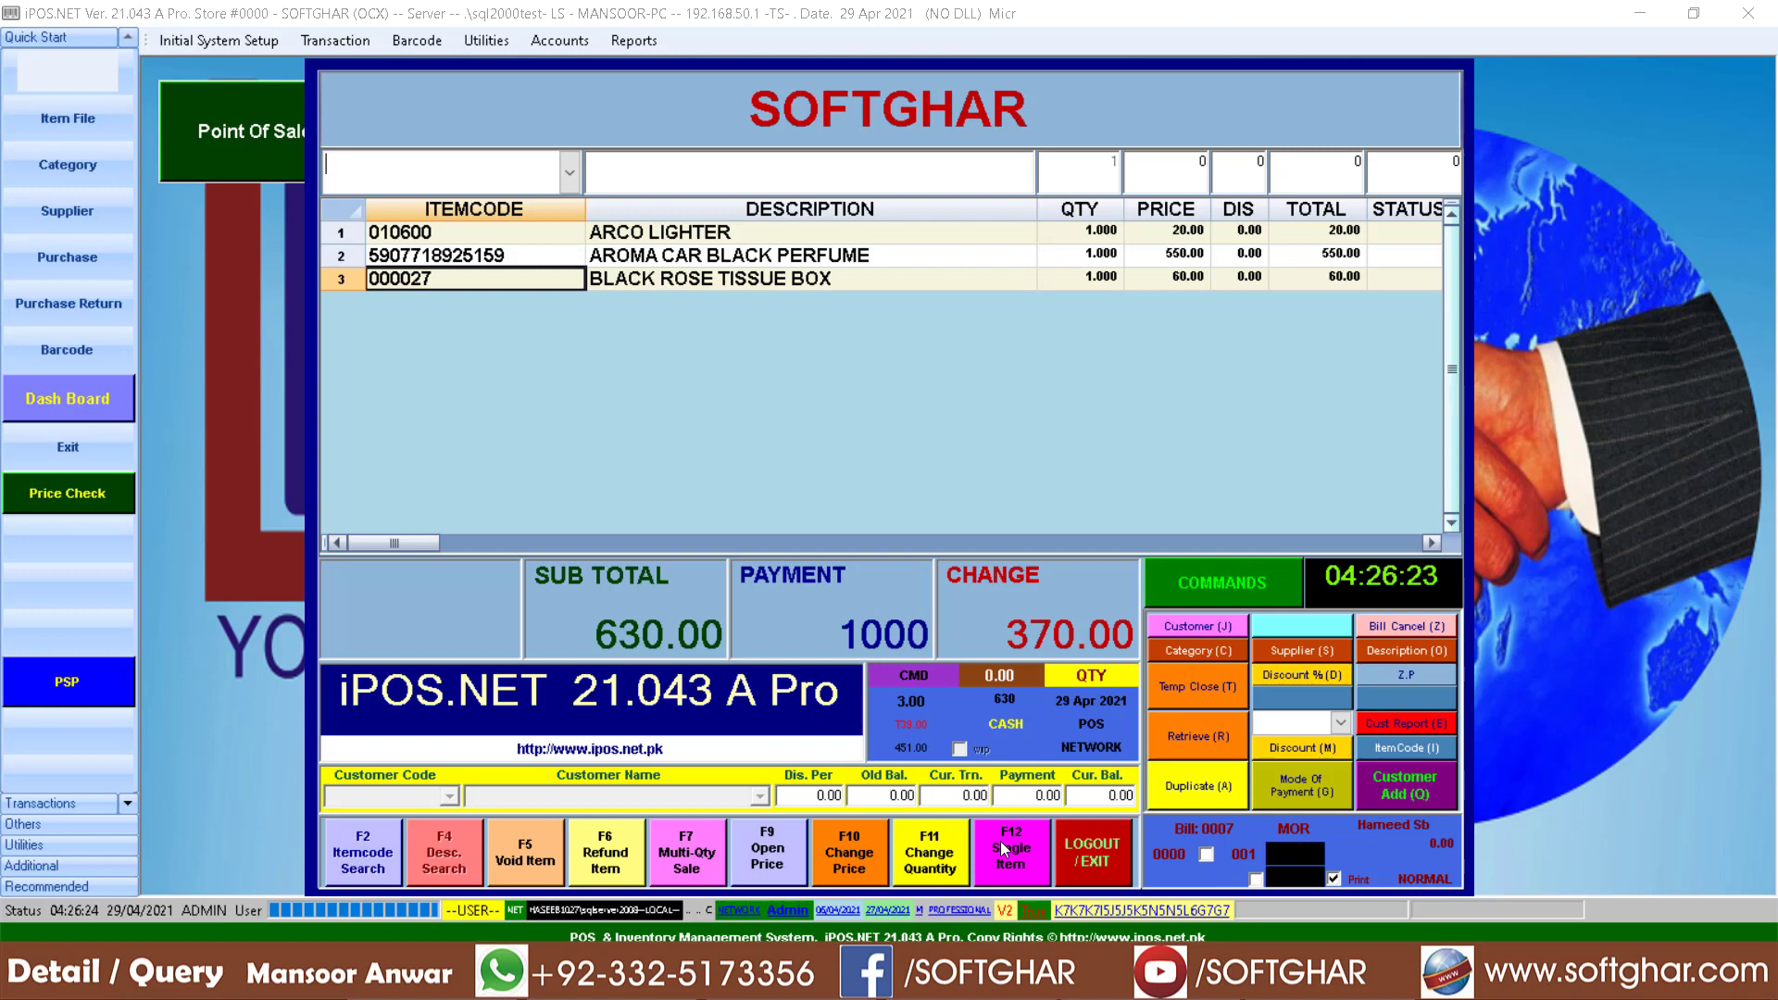
- Log out of the point of sale and run end of day processing for station 001
click(1085, 866)
click(906, 561)
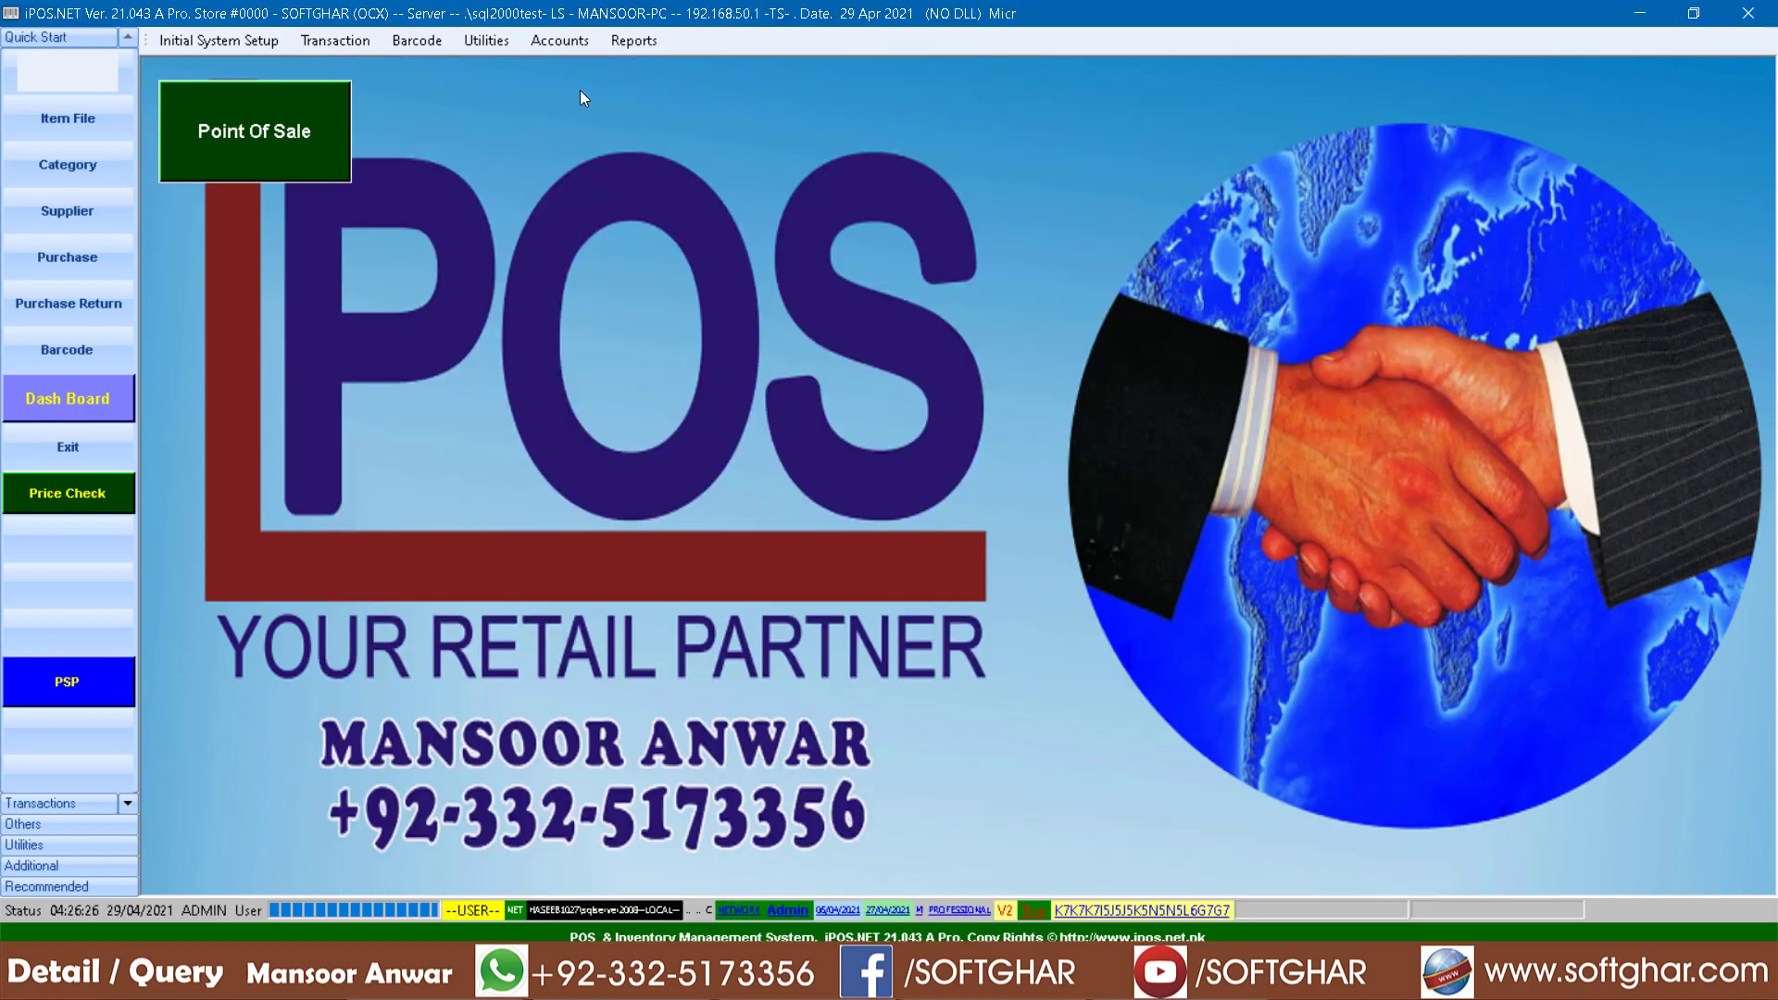
click(482, 43)
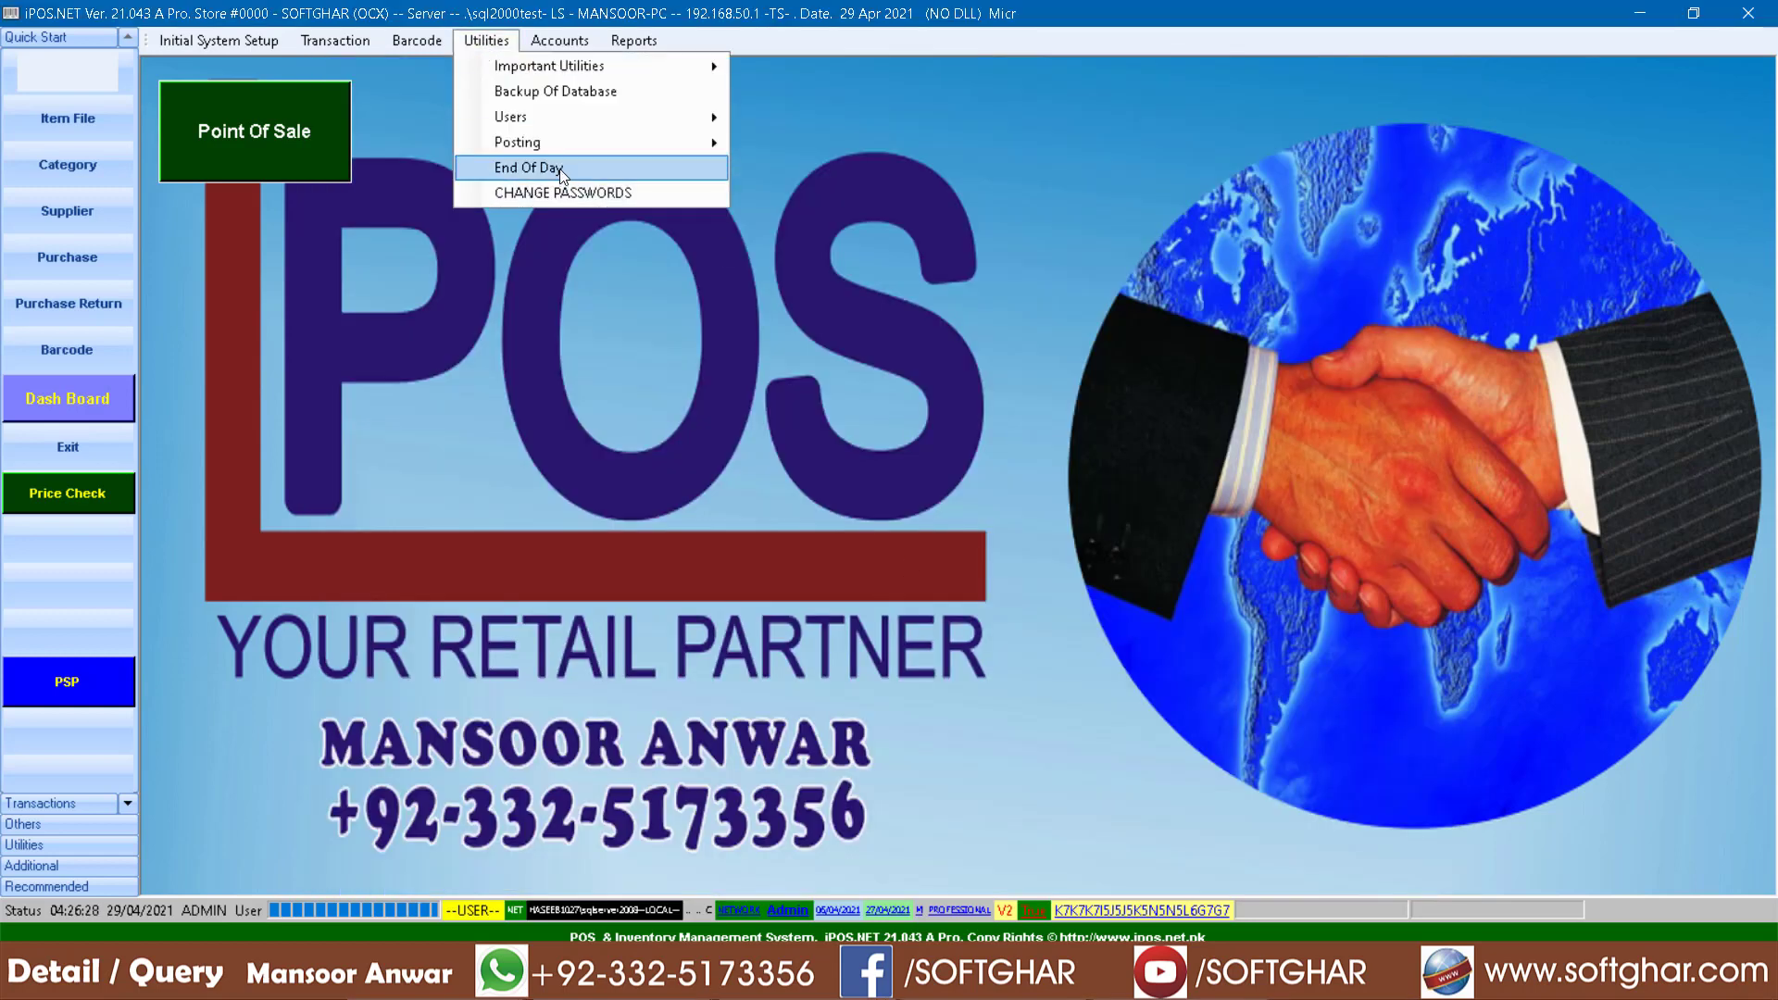
click(529, 168)
click(757, 552)
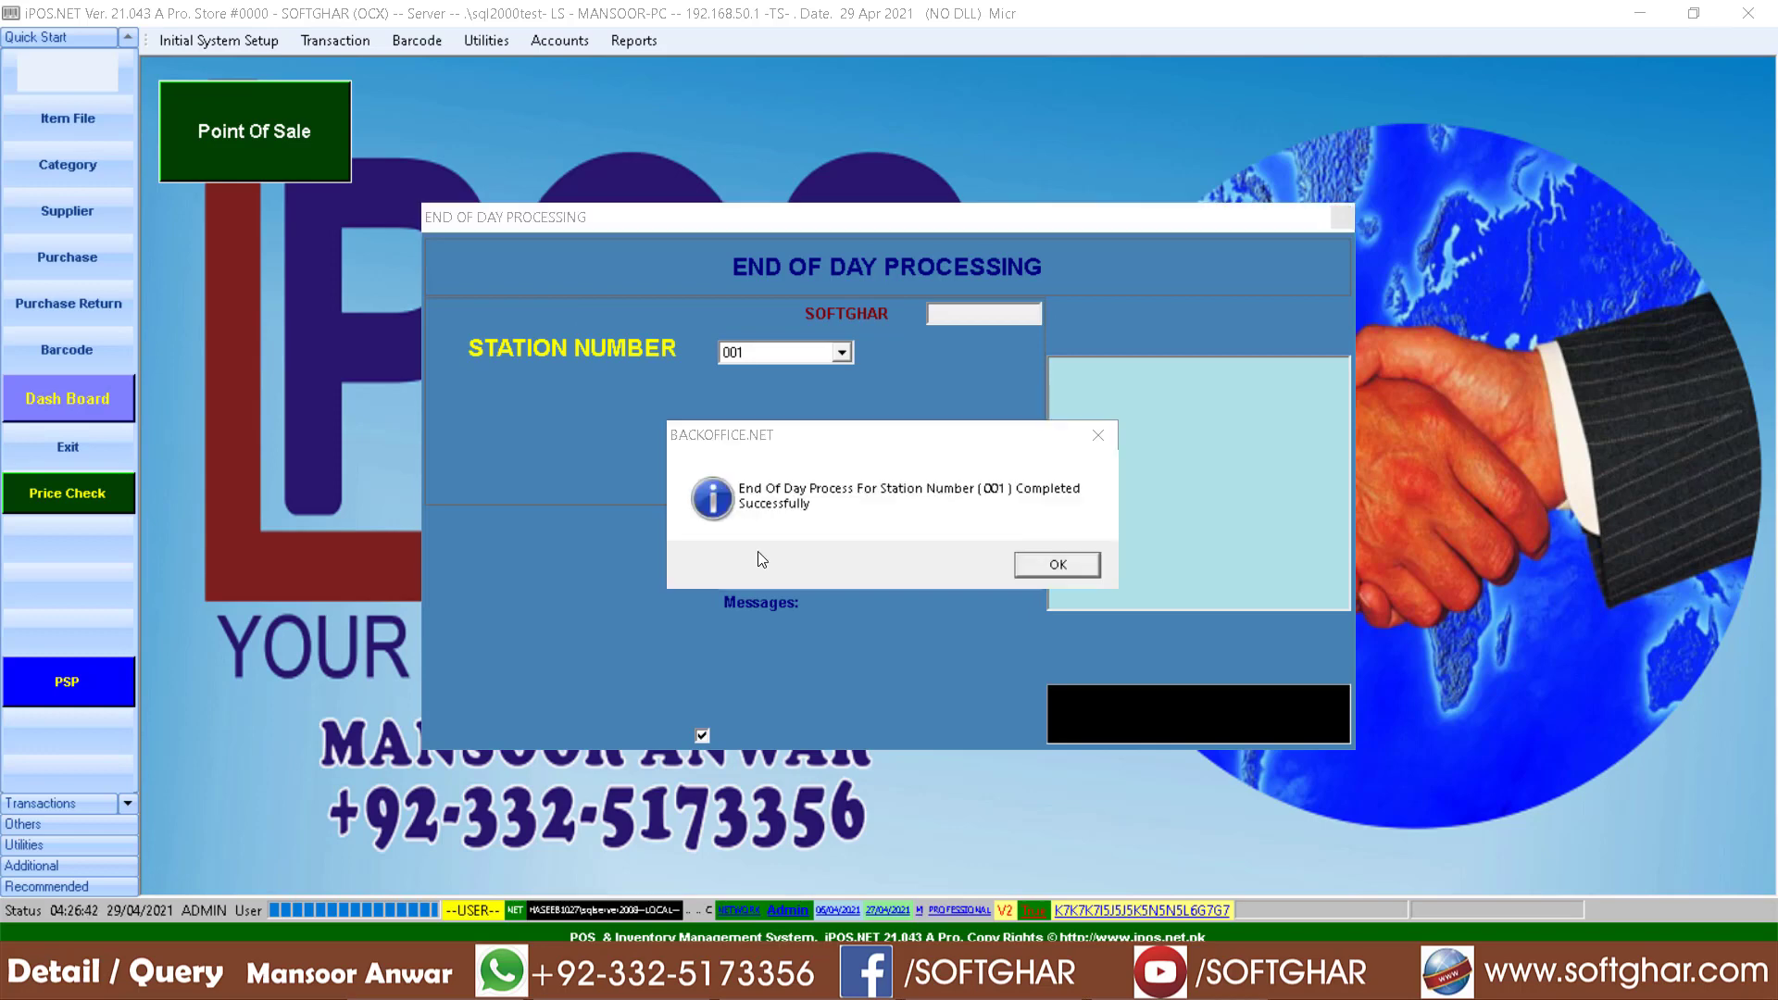
click(1066, 571)
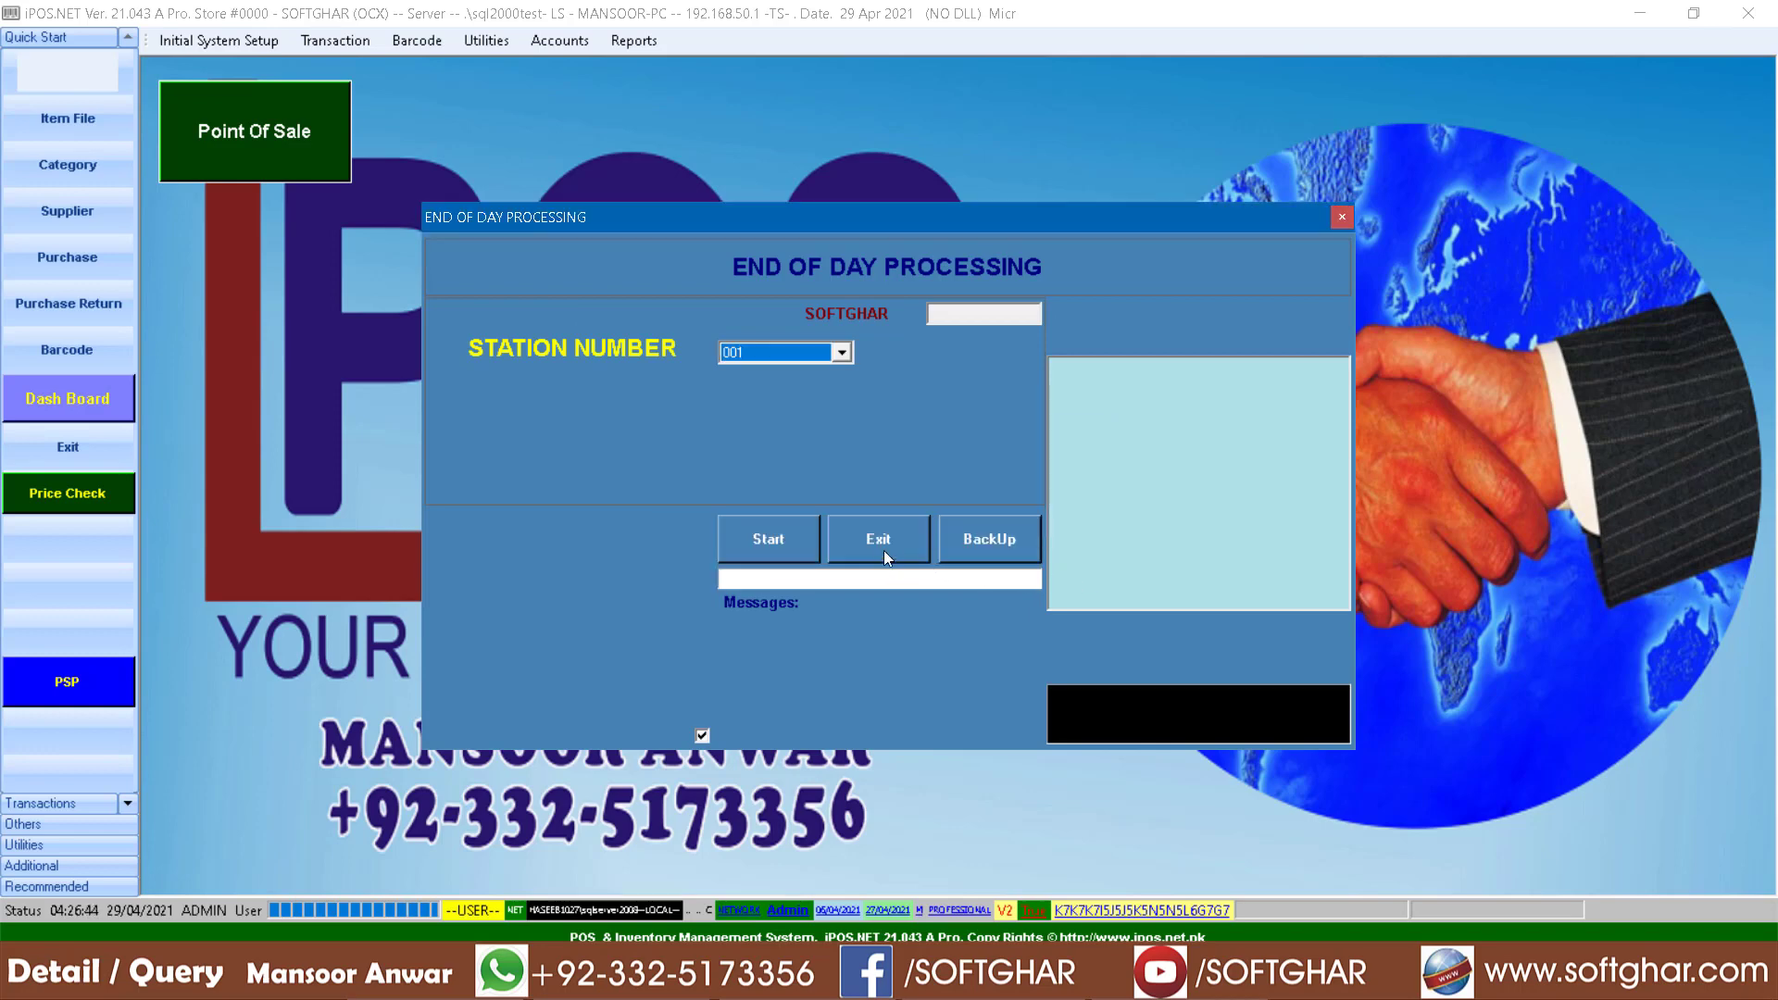
click(881, 546)
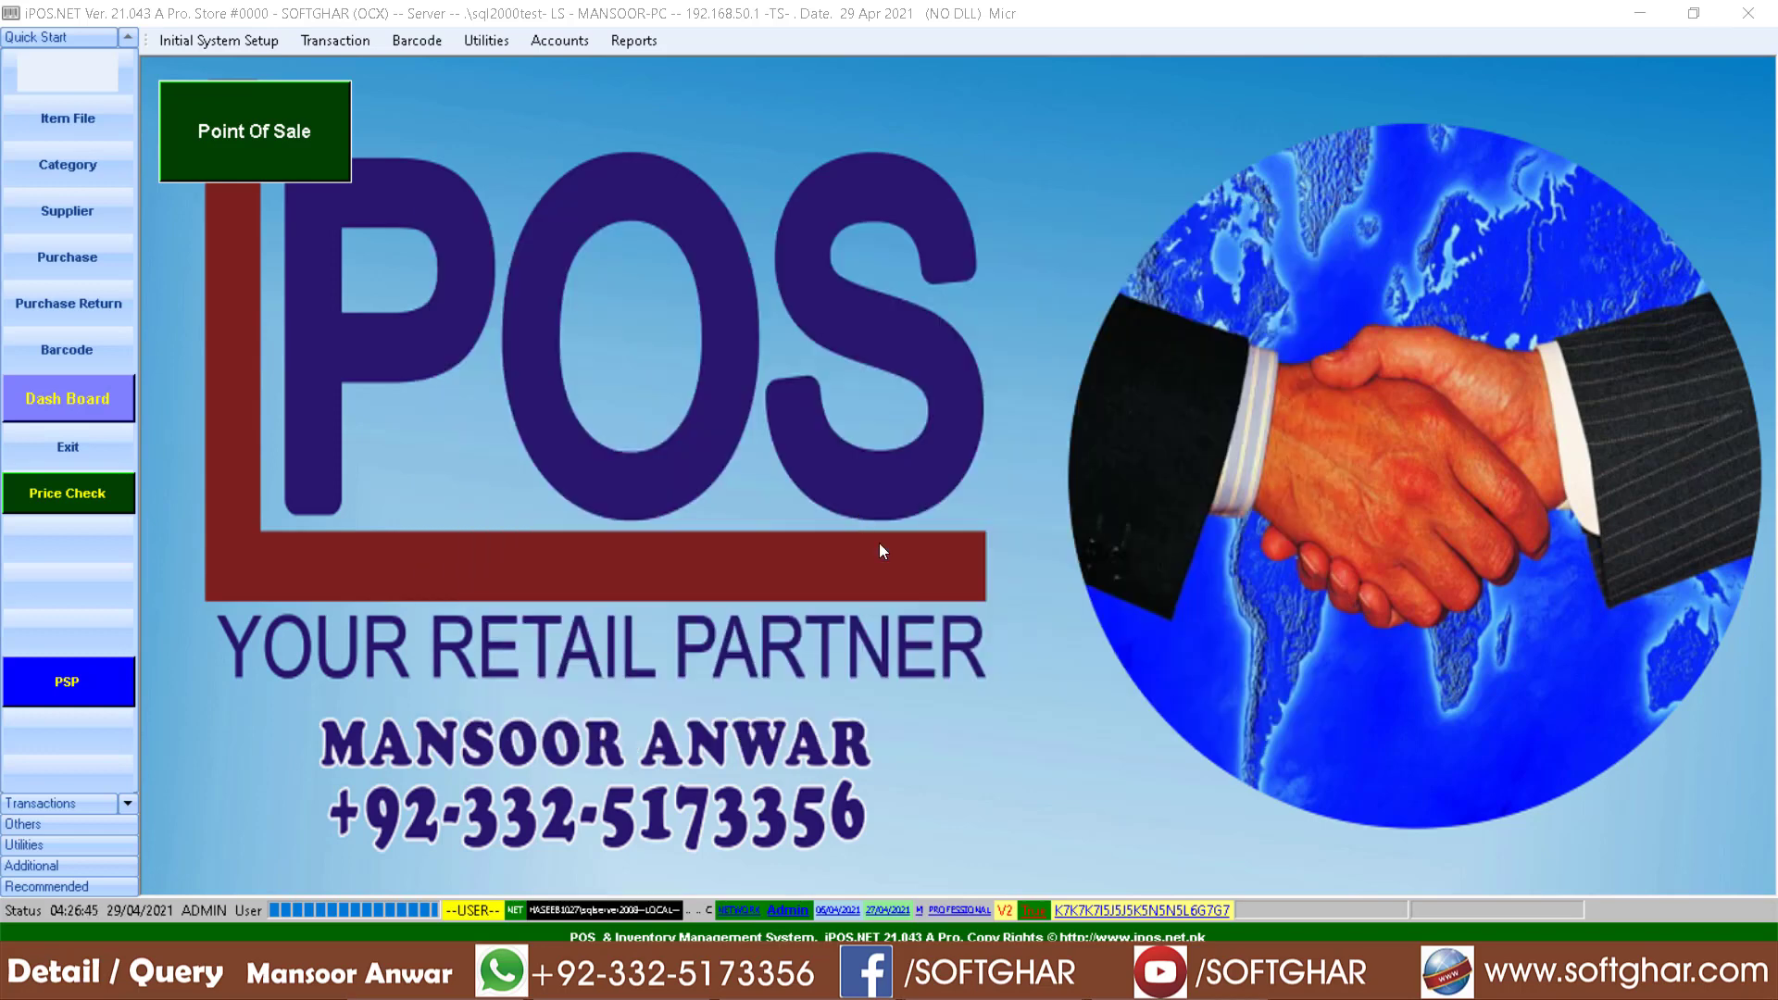
- Open the Gross Margin report form and set its starting date to 01/04/2021
click(636, 39)
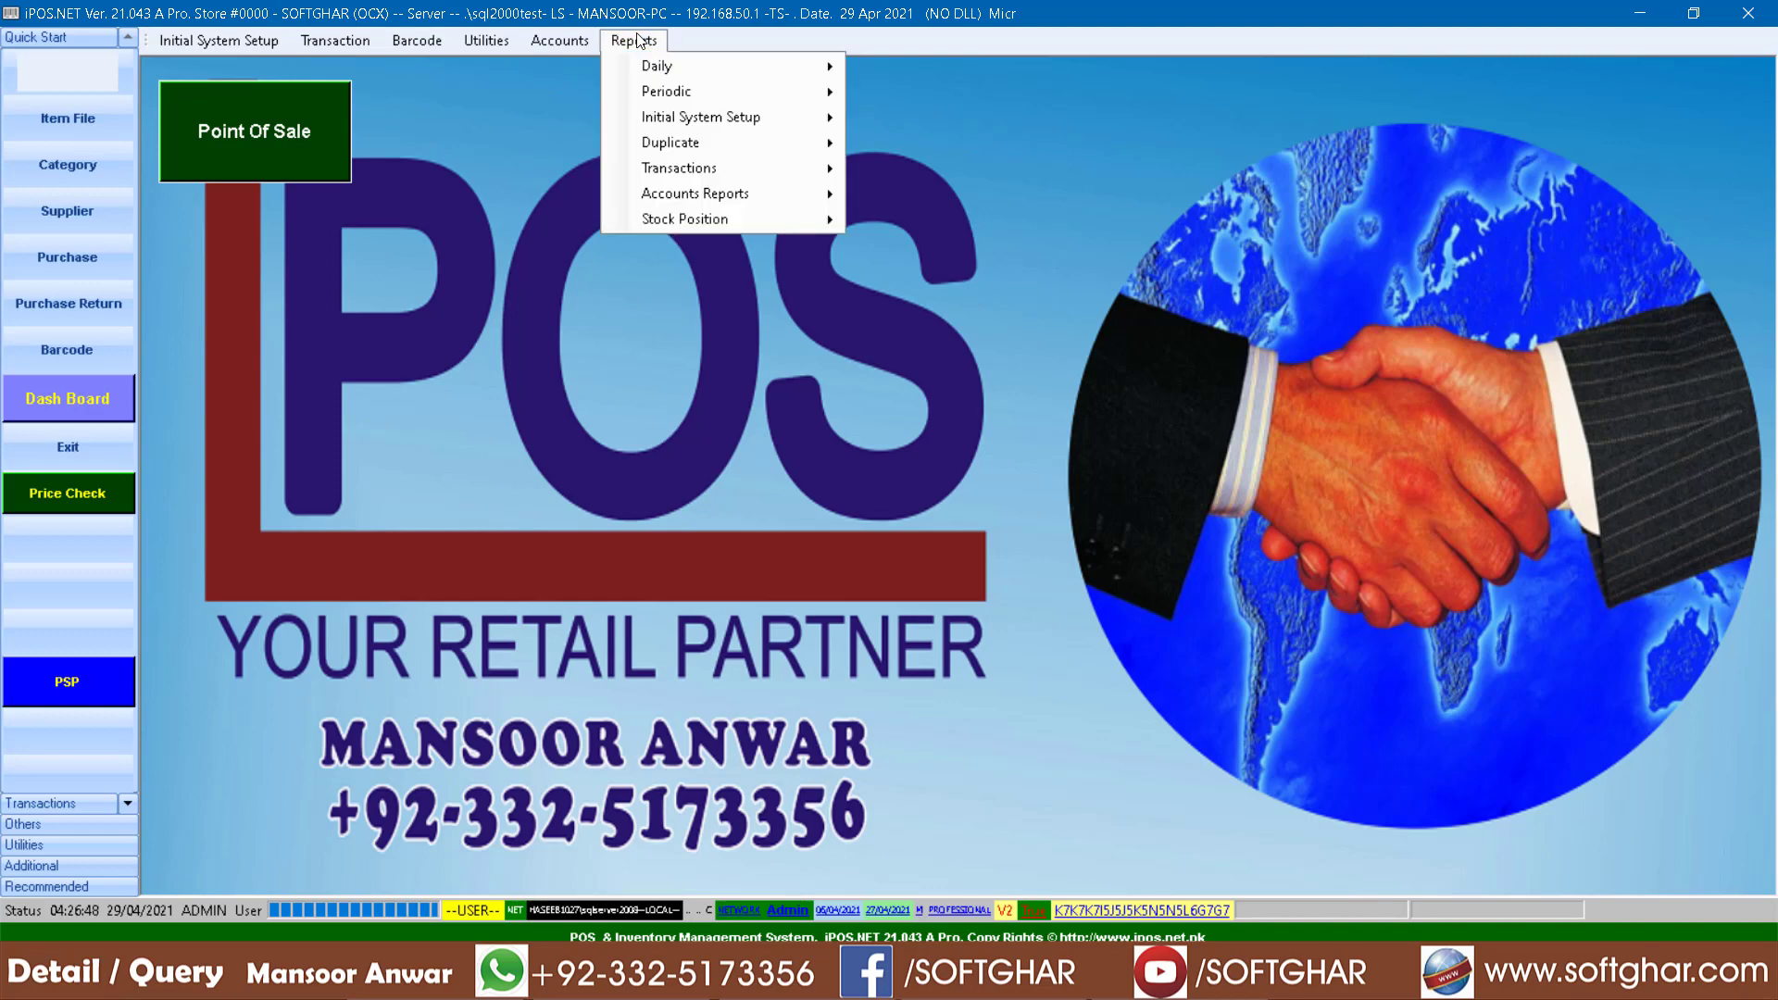
mouse_move(683, 218)
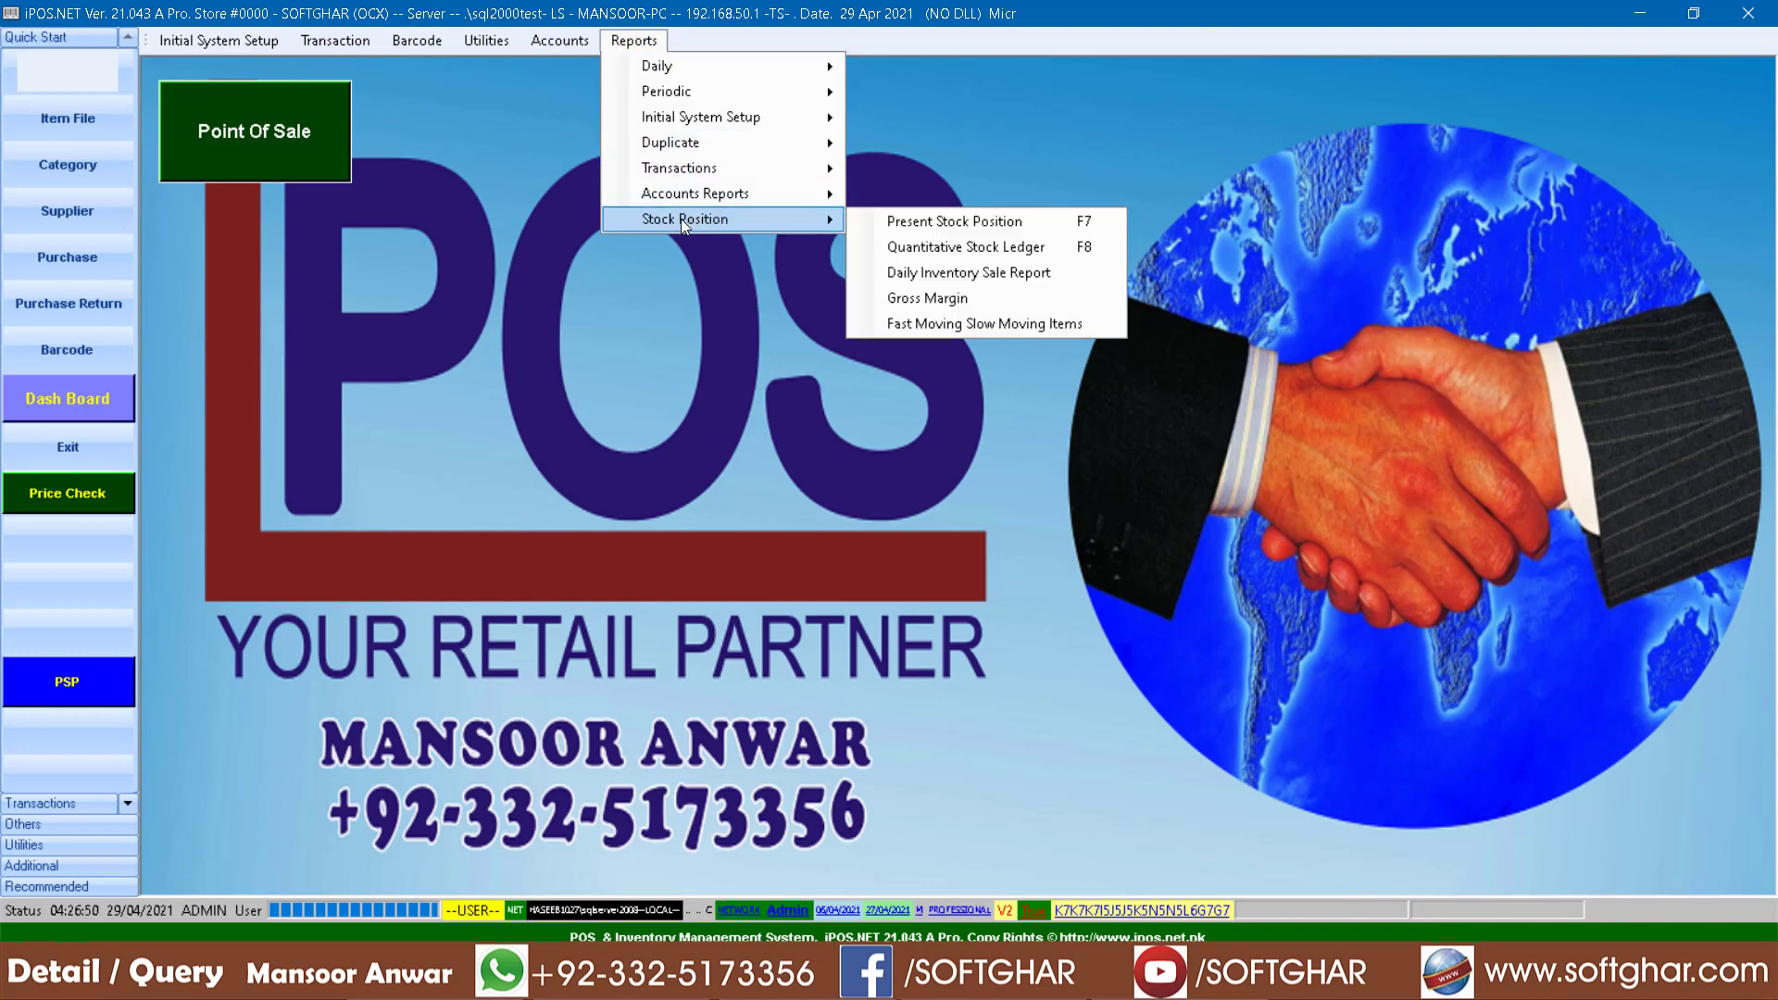
click(949, 302)
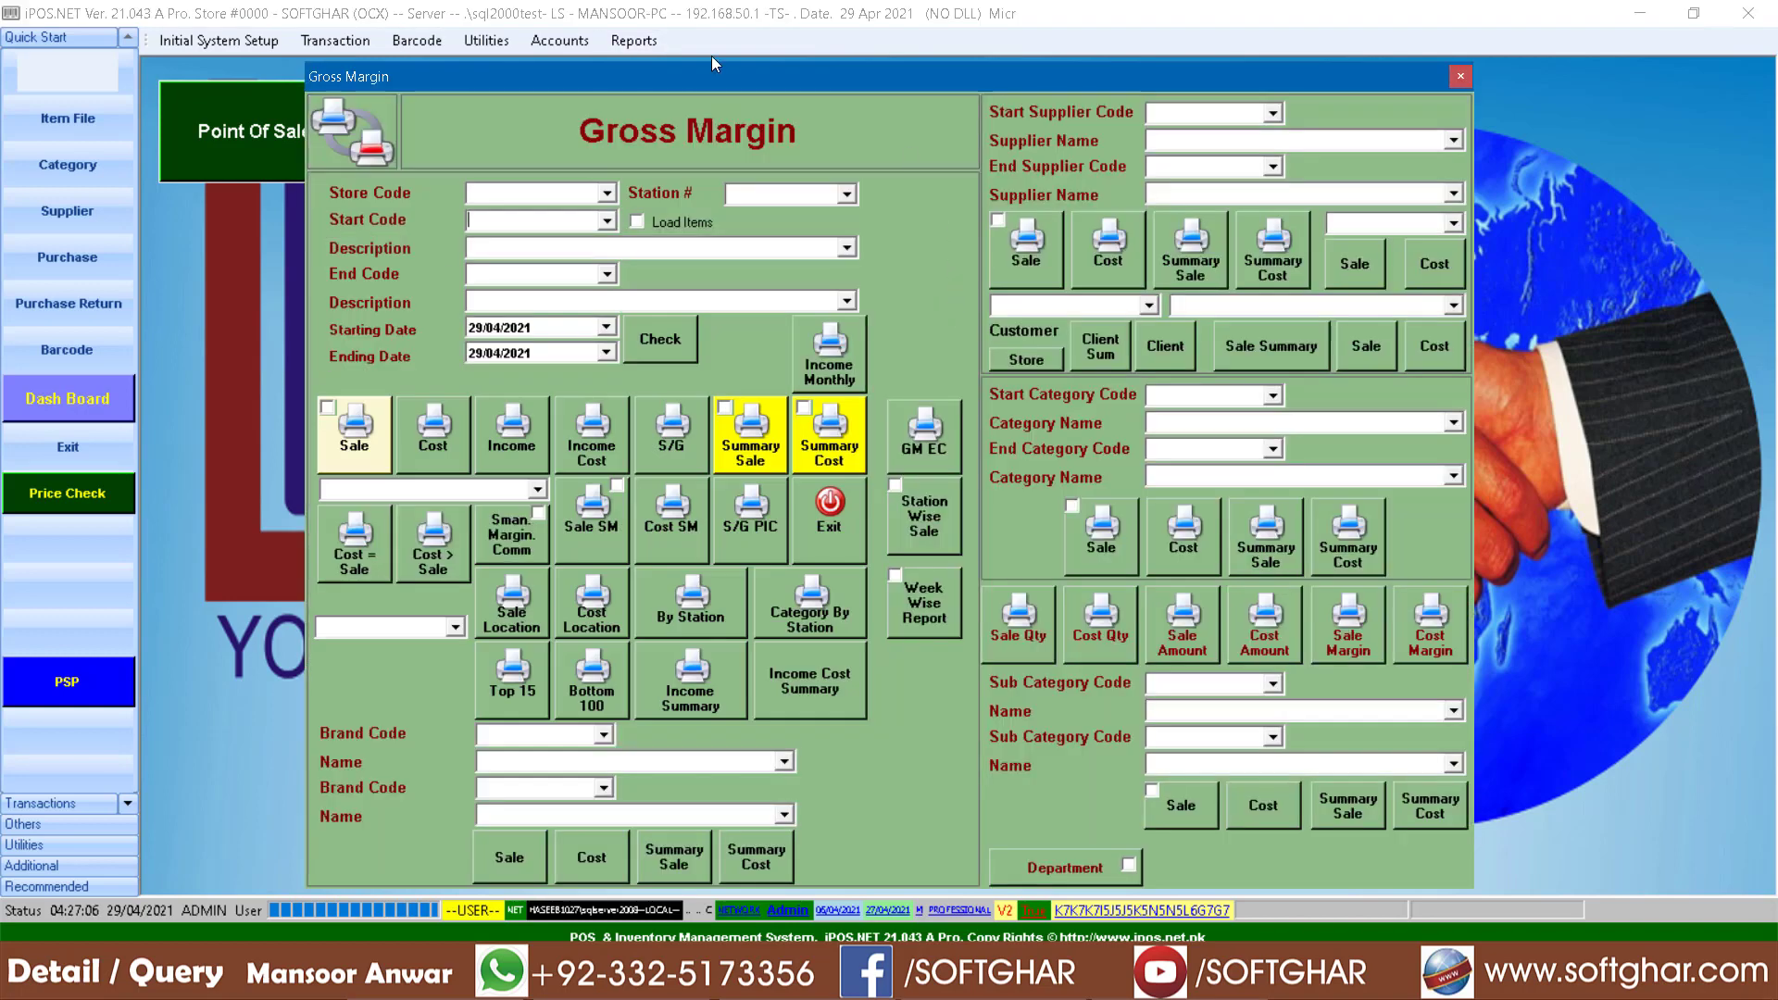
click(472, 332)
text(01)
- Generate the Sman. Margin Comm report for the salesman with code 001, using AnyDesk Printer in the print setup
click(536, 490)
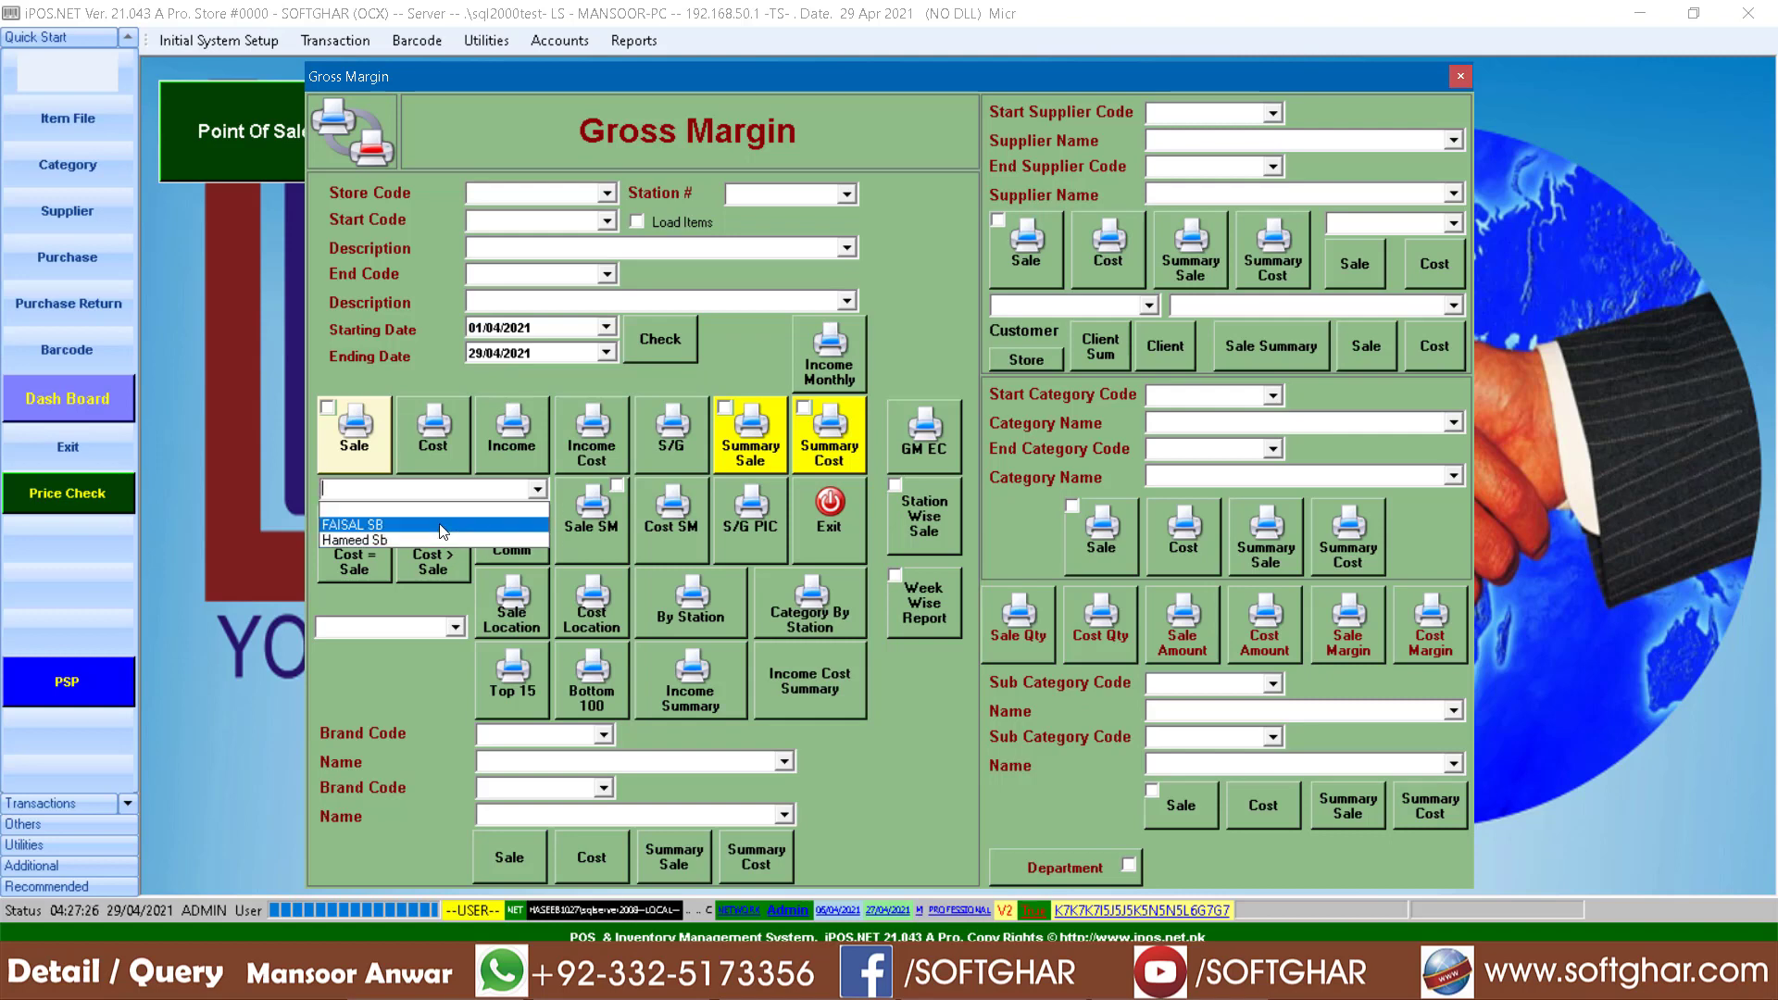
click(373, 542)
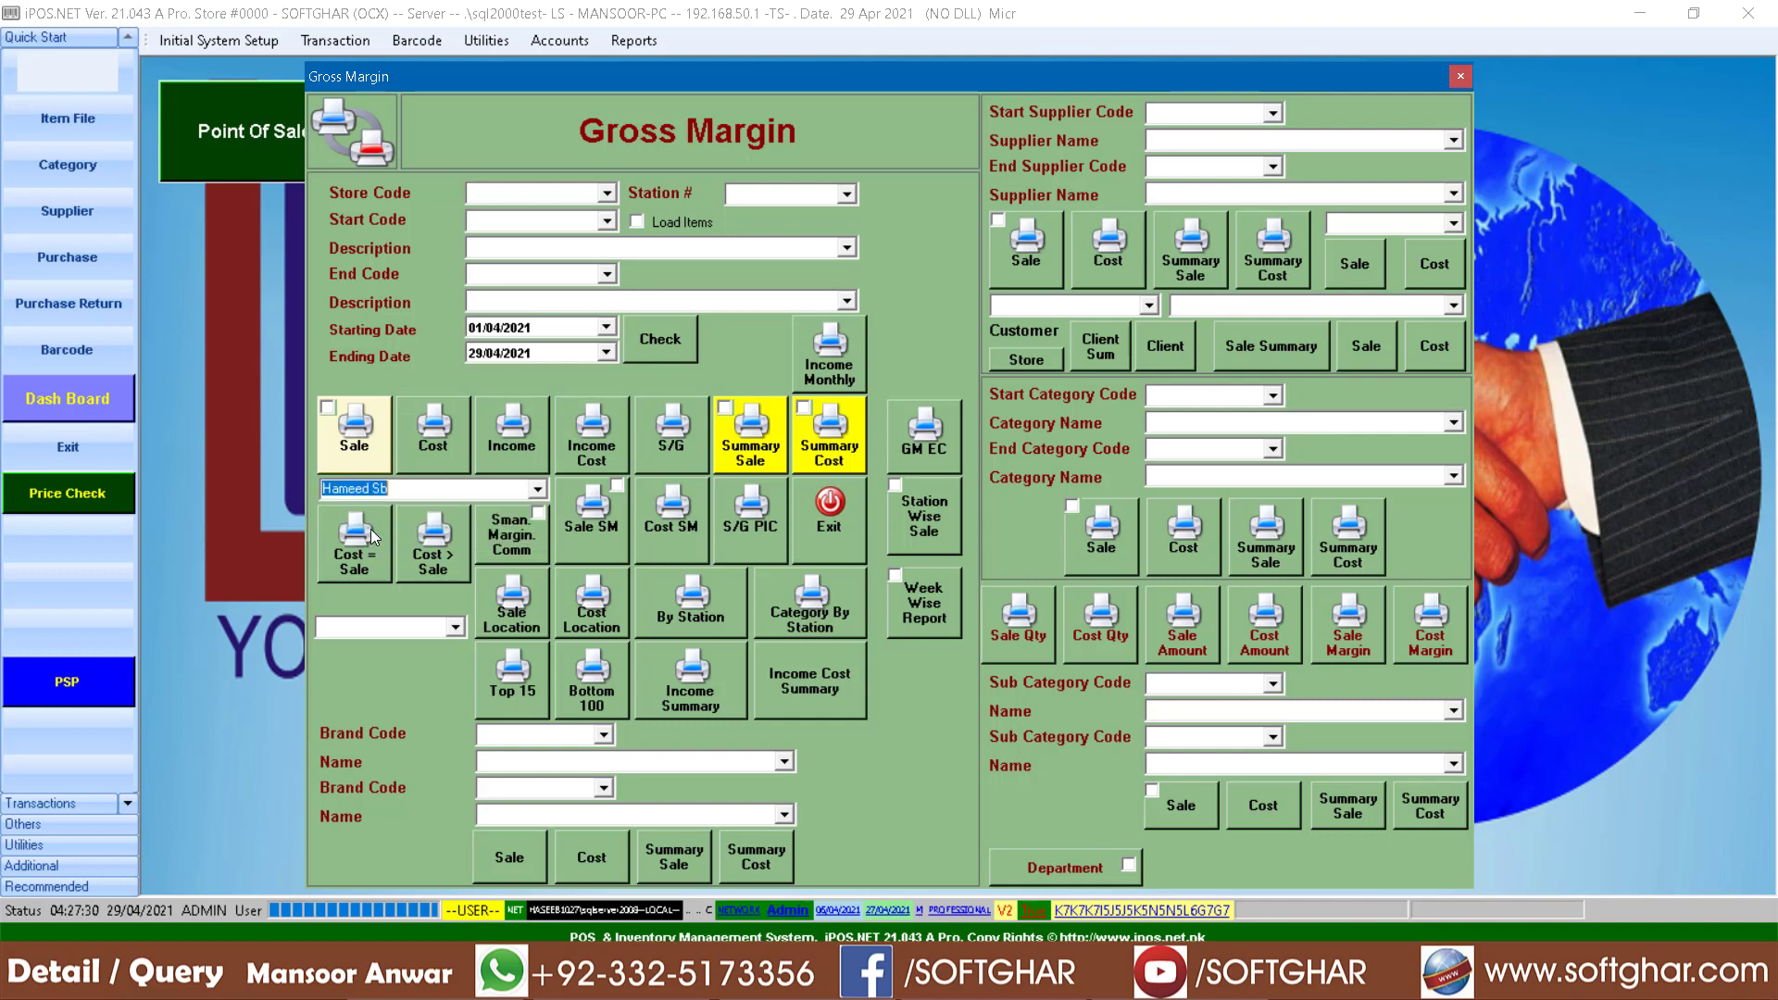
click(515, 547)
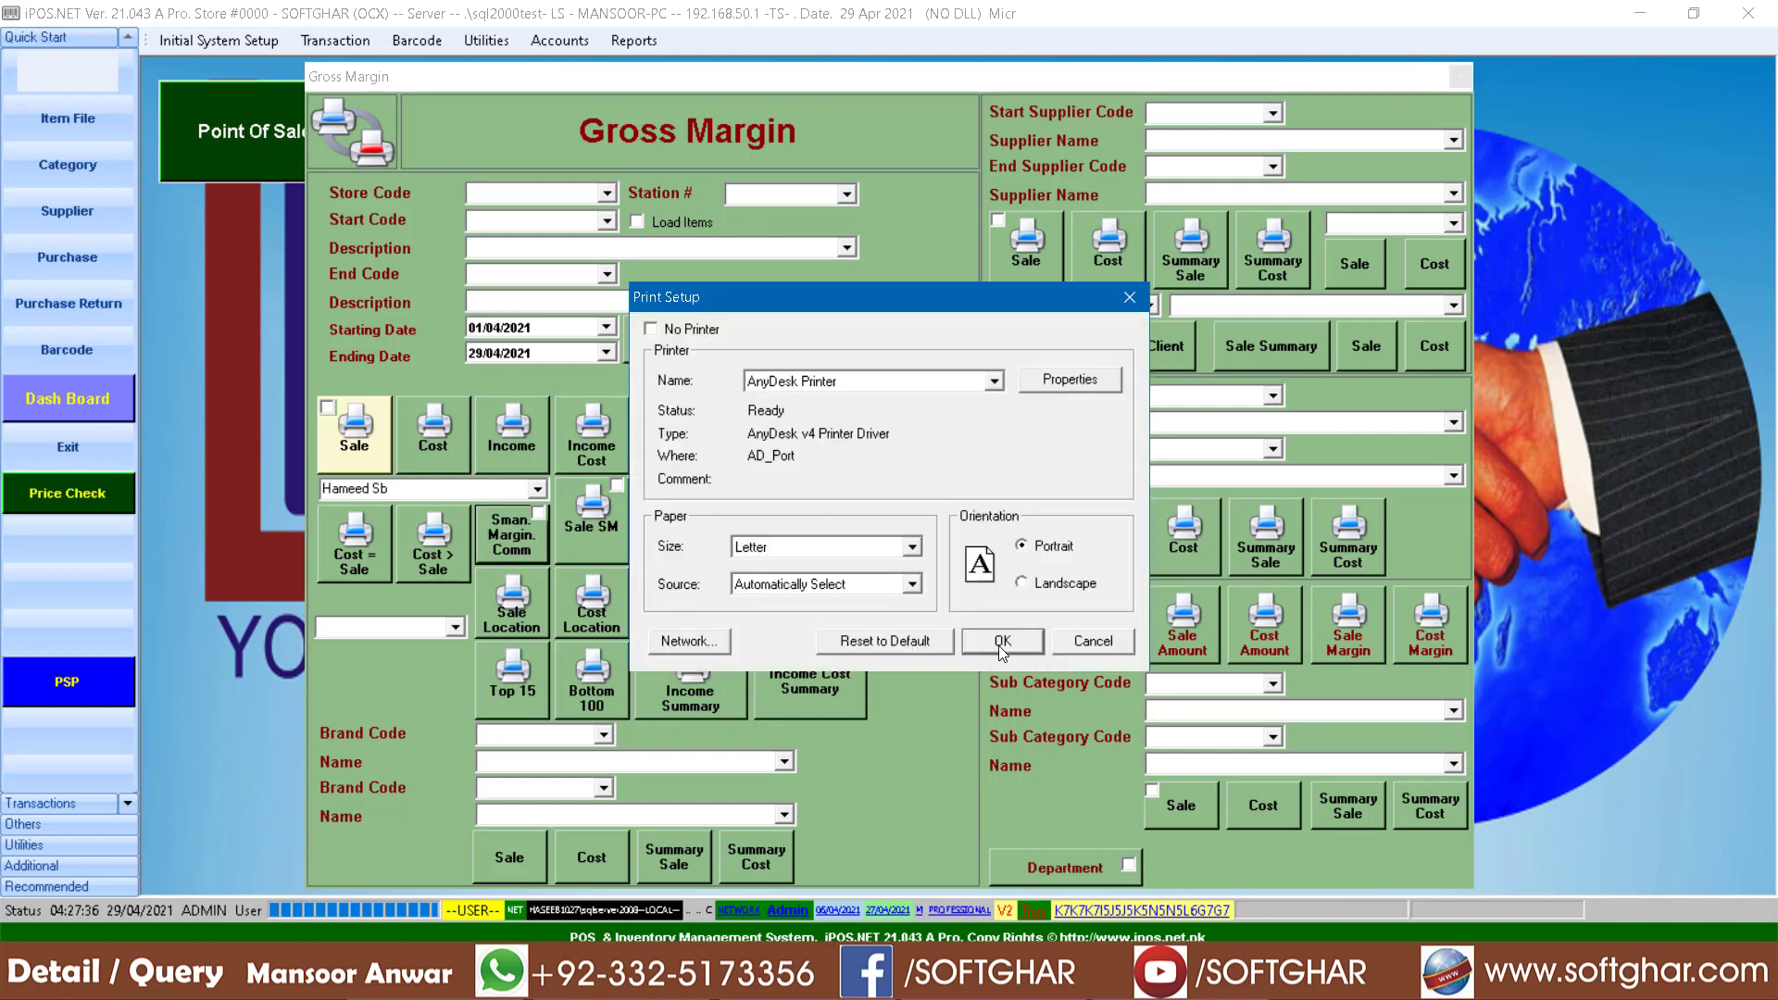
click(959, 381)
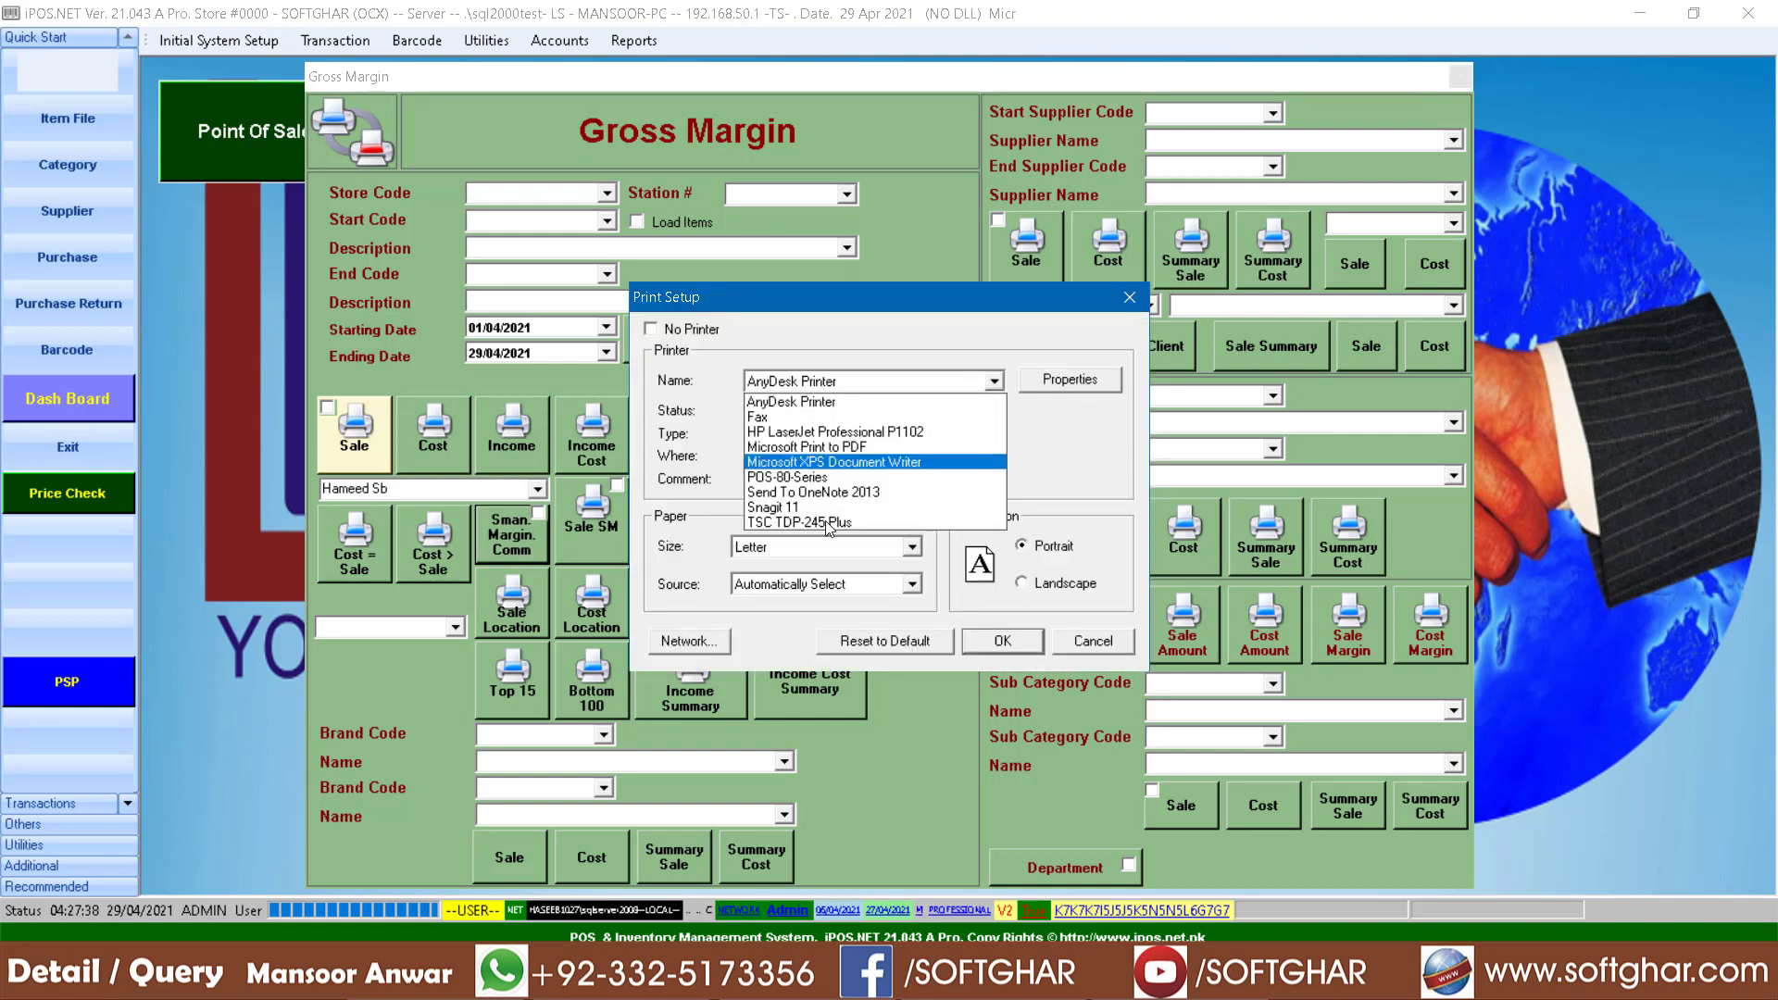
click(786, 409)
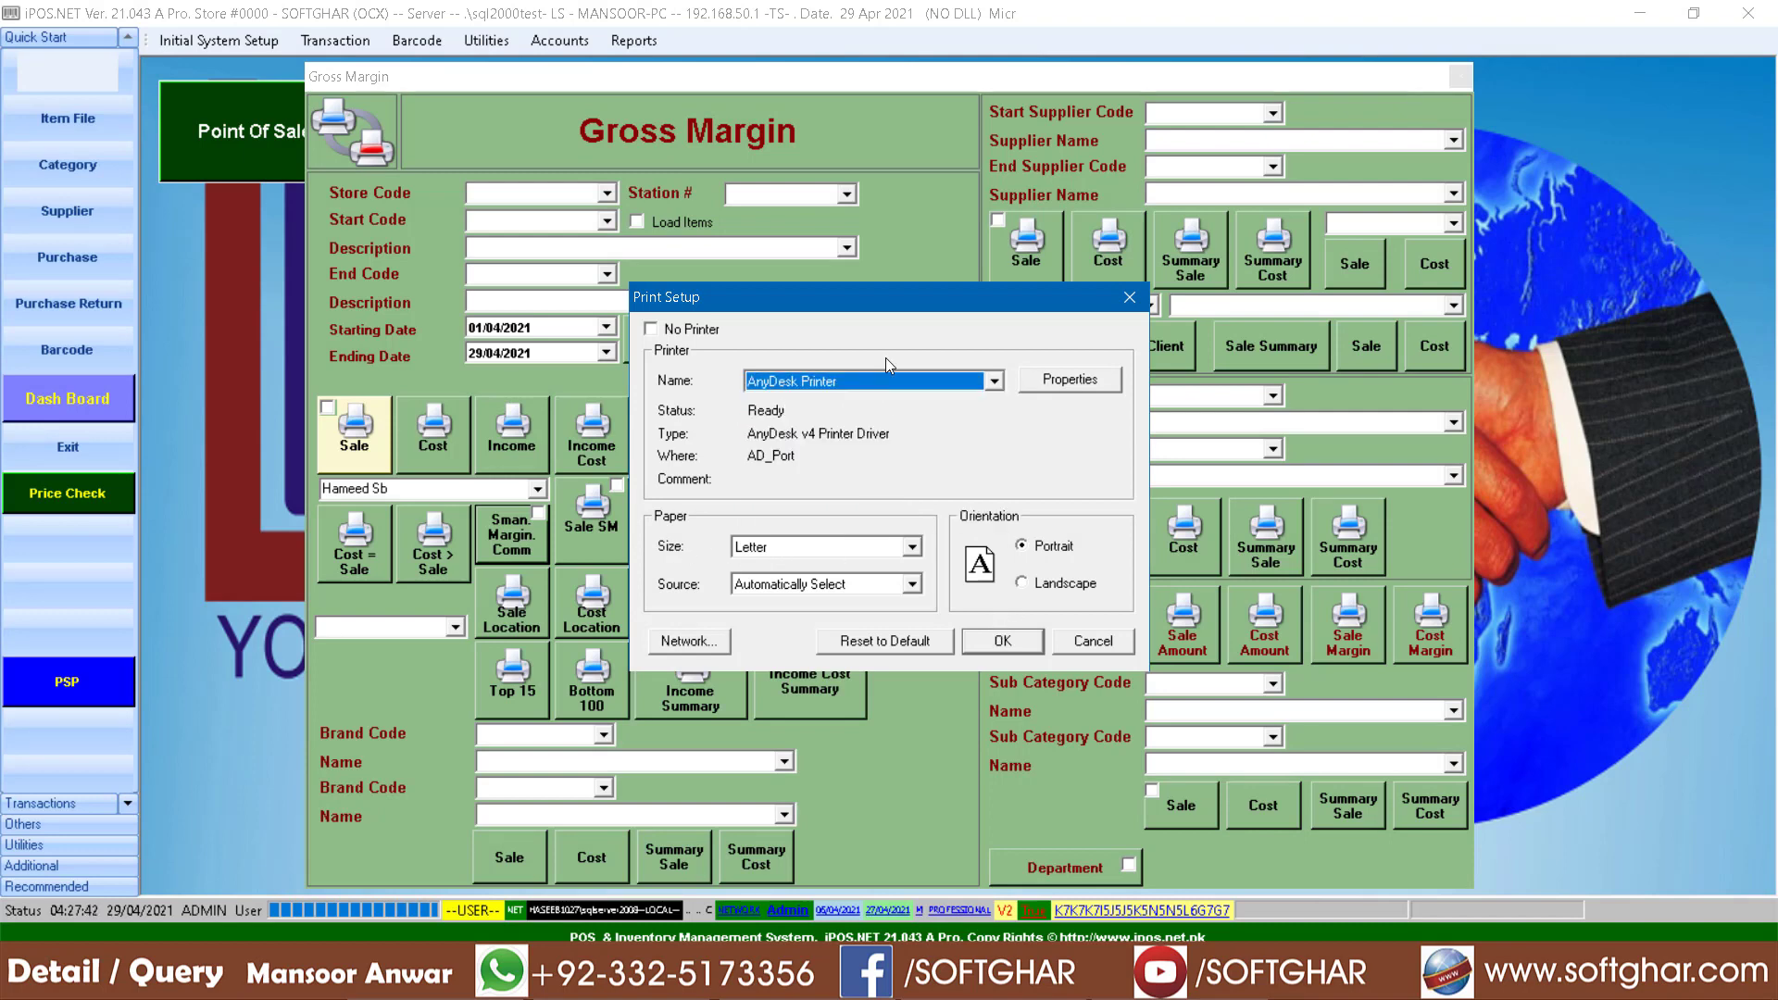
click(993, 382)
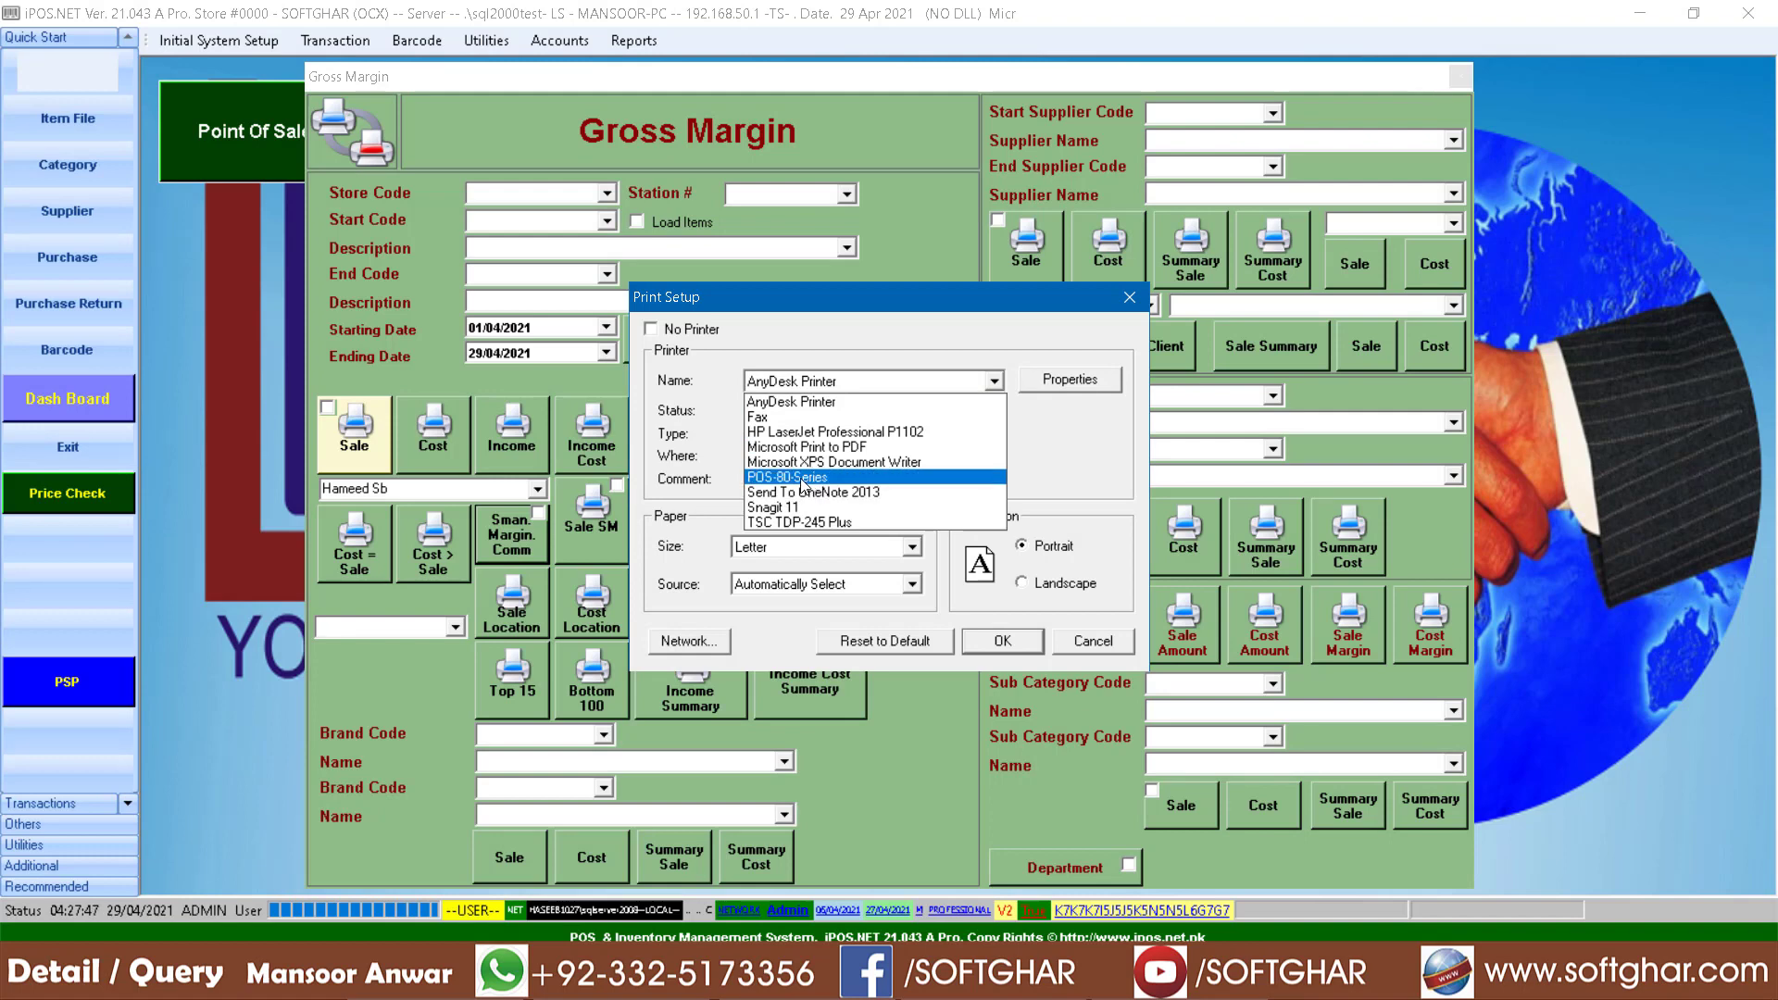
click(774, 404)
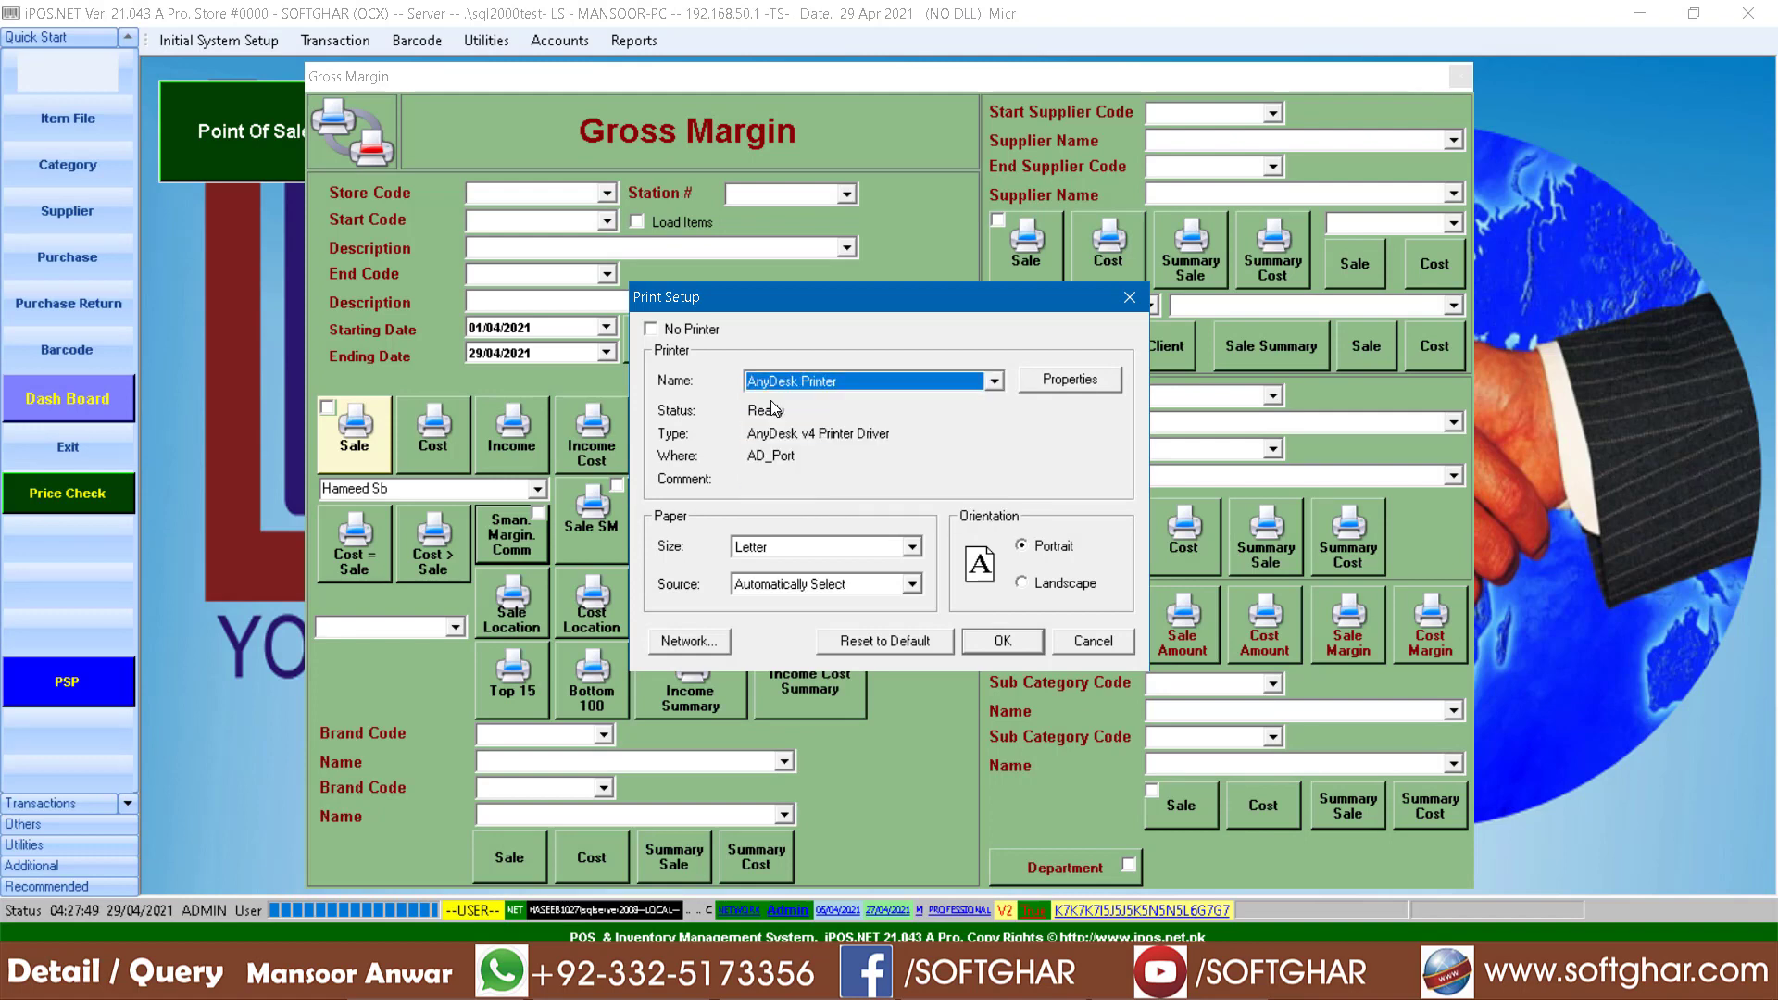
click(1022, 644)
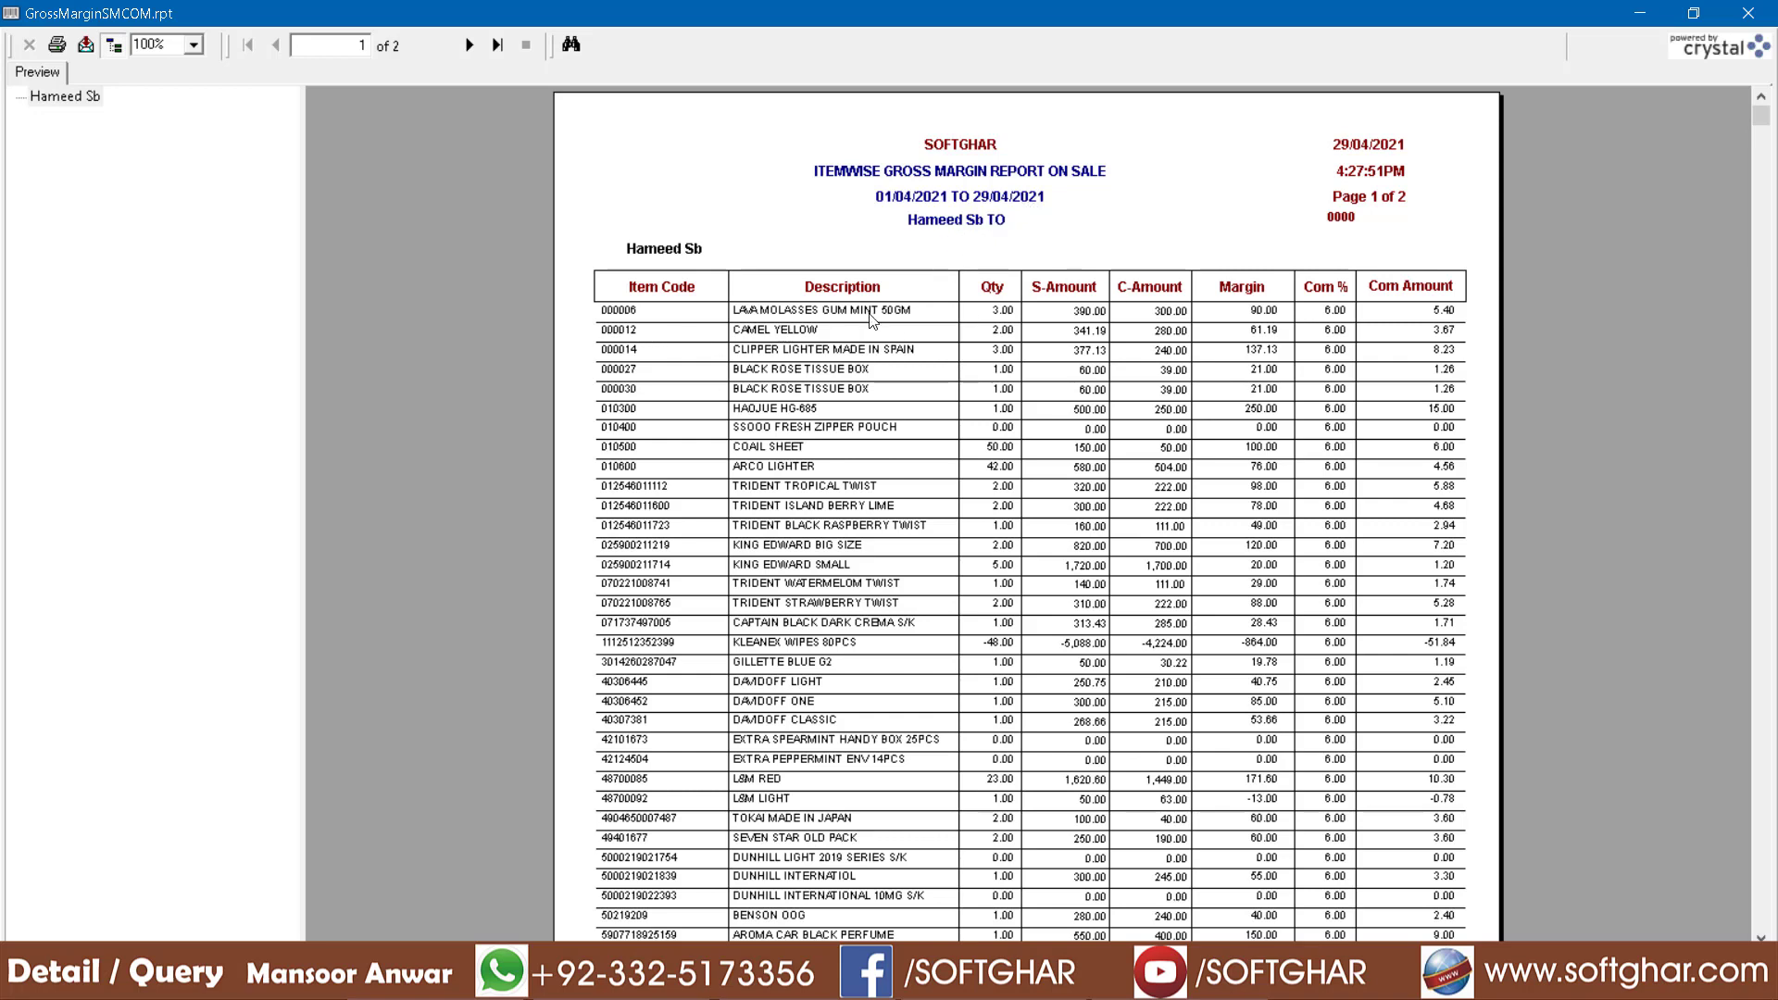
- Examine the quantity, sale amount, margin, commission percentage and commission amount columns on the report's first page
click(1003, 313)
click(1085, 316)
click(1258, 316)
click(1332, 312)
click(1446, 311)
scroll(799, 428, down, 5)
scroll(674, 385, down, 3)
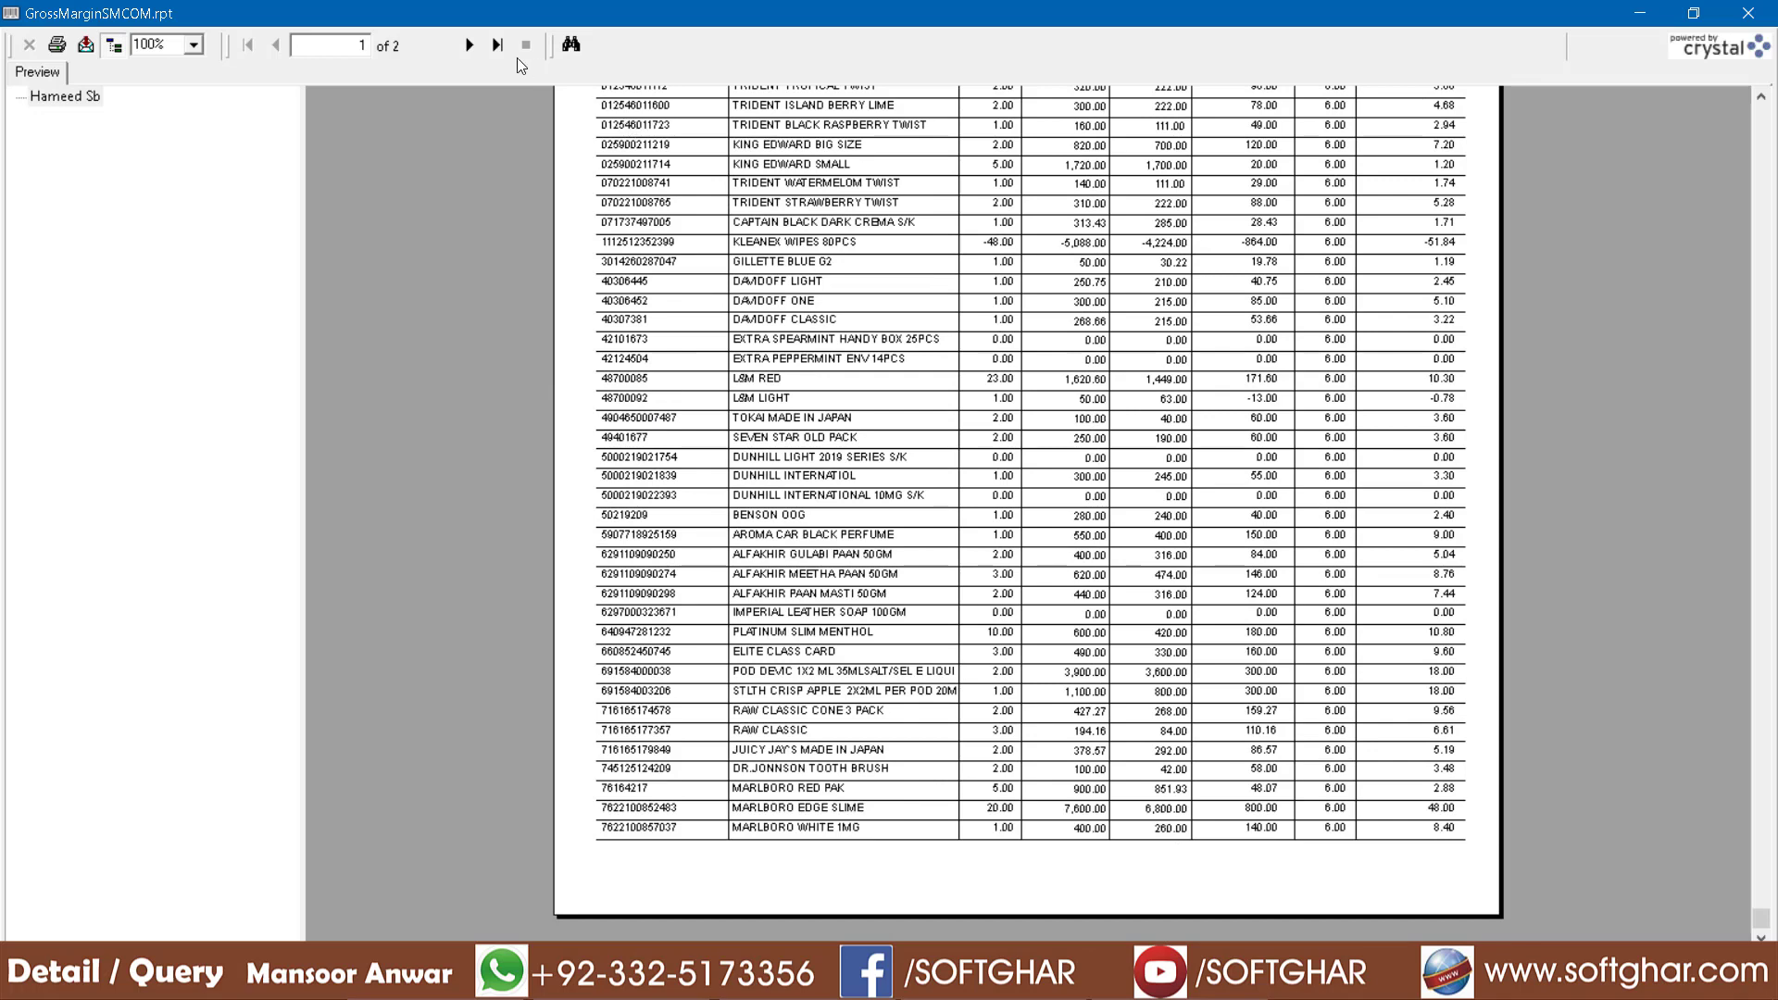
- Go to the second page of the report and look through it down to the totals
drag(350, 49, 429, 49)
click(468, 45)
scroll(753, 396, up, 8)
scroll(825, 401, down, 5)
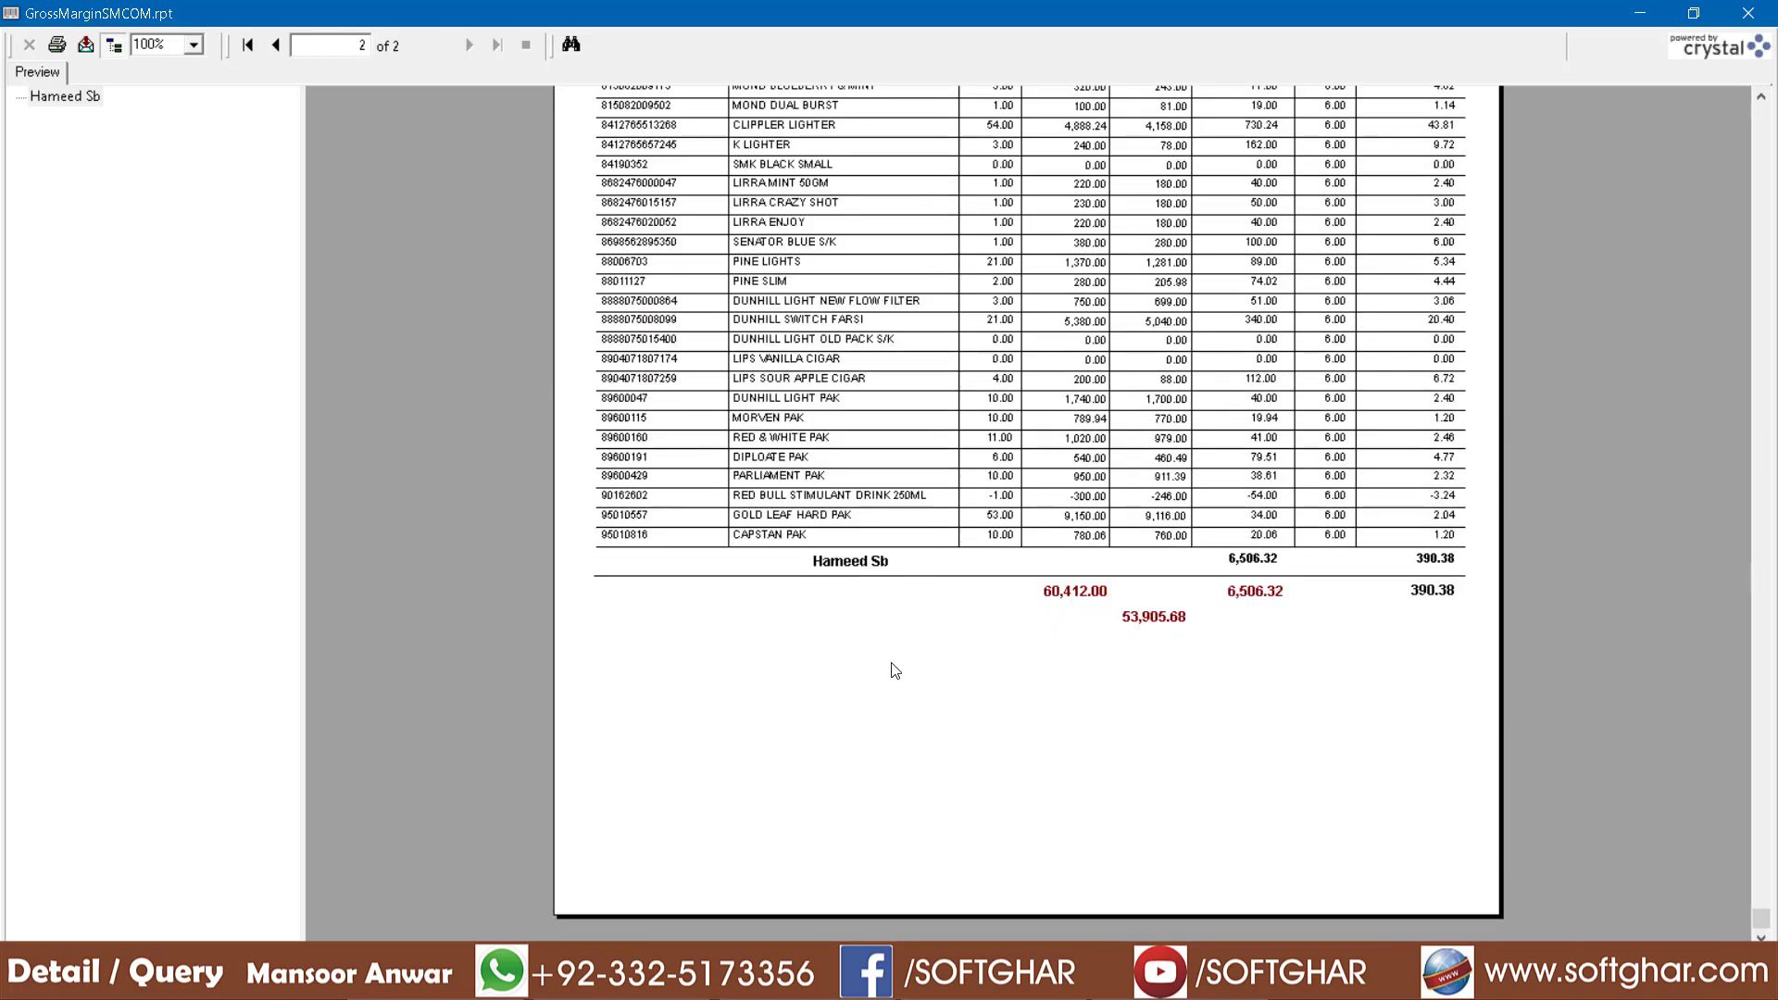
- Check the report's total margin, sale amount and cost amount against their column headings
click(1253, 559)
scroll(1224, 591, up, 2)
scroll(1224, 592, down, 1)
scroll(1202, 550, up, 1)
scroll(994, 375, down, 1)
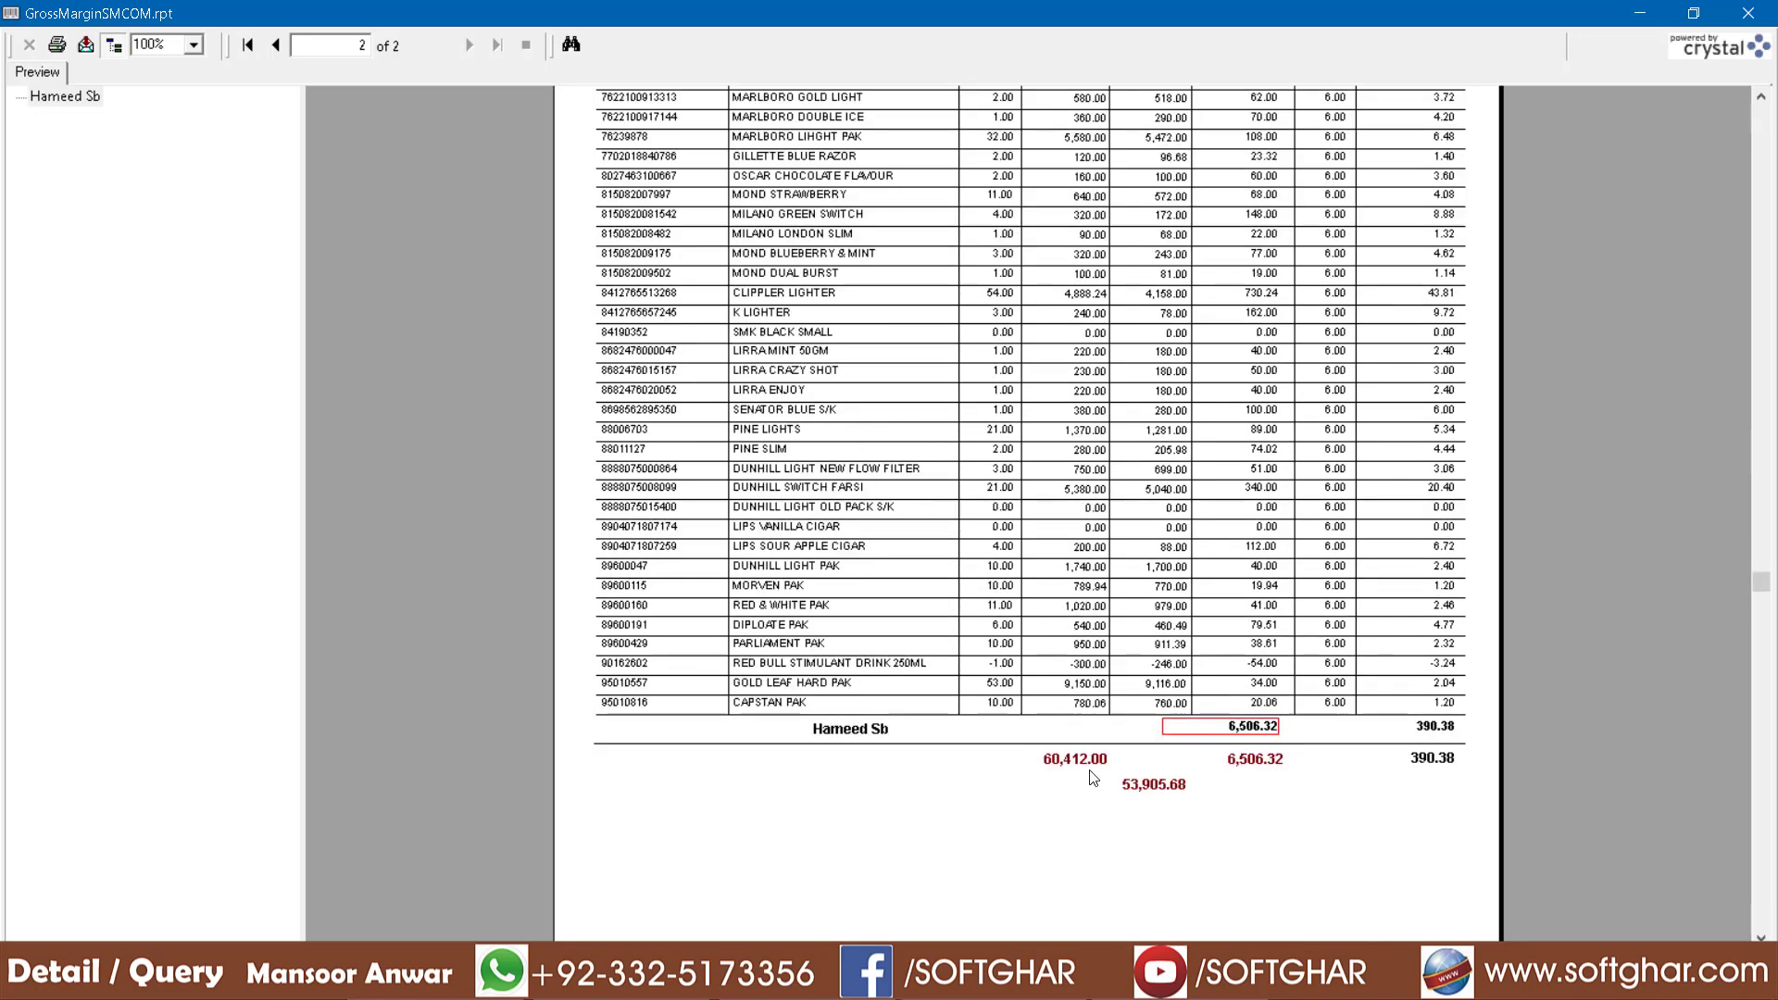
scroll(1148, 442, up, 1)
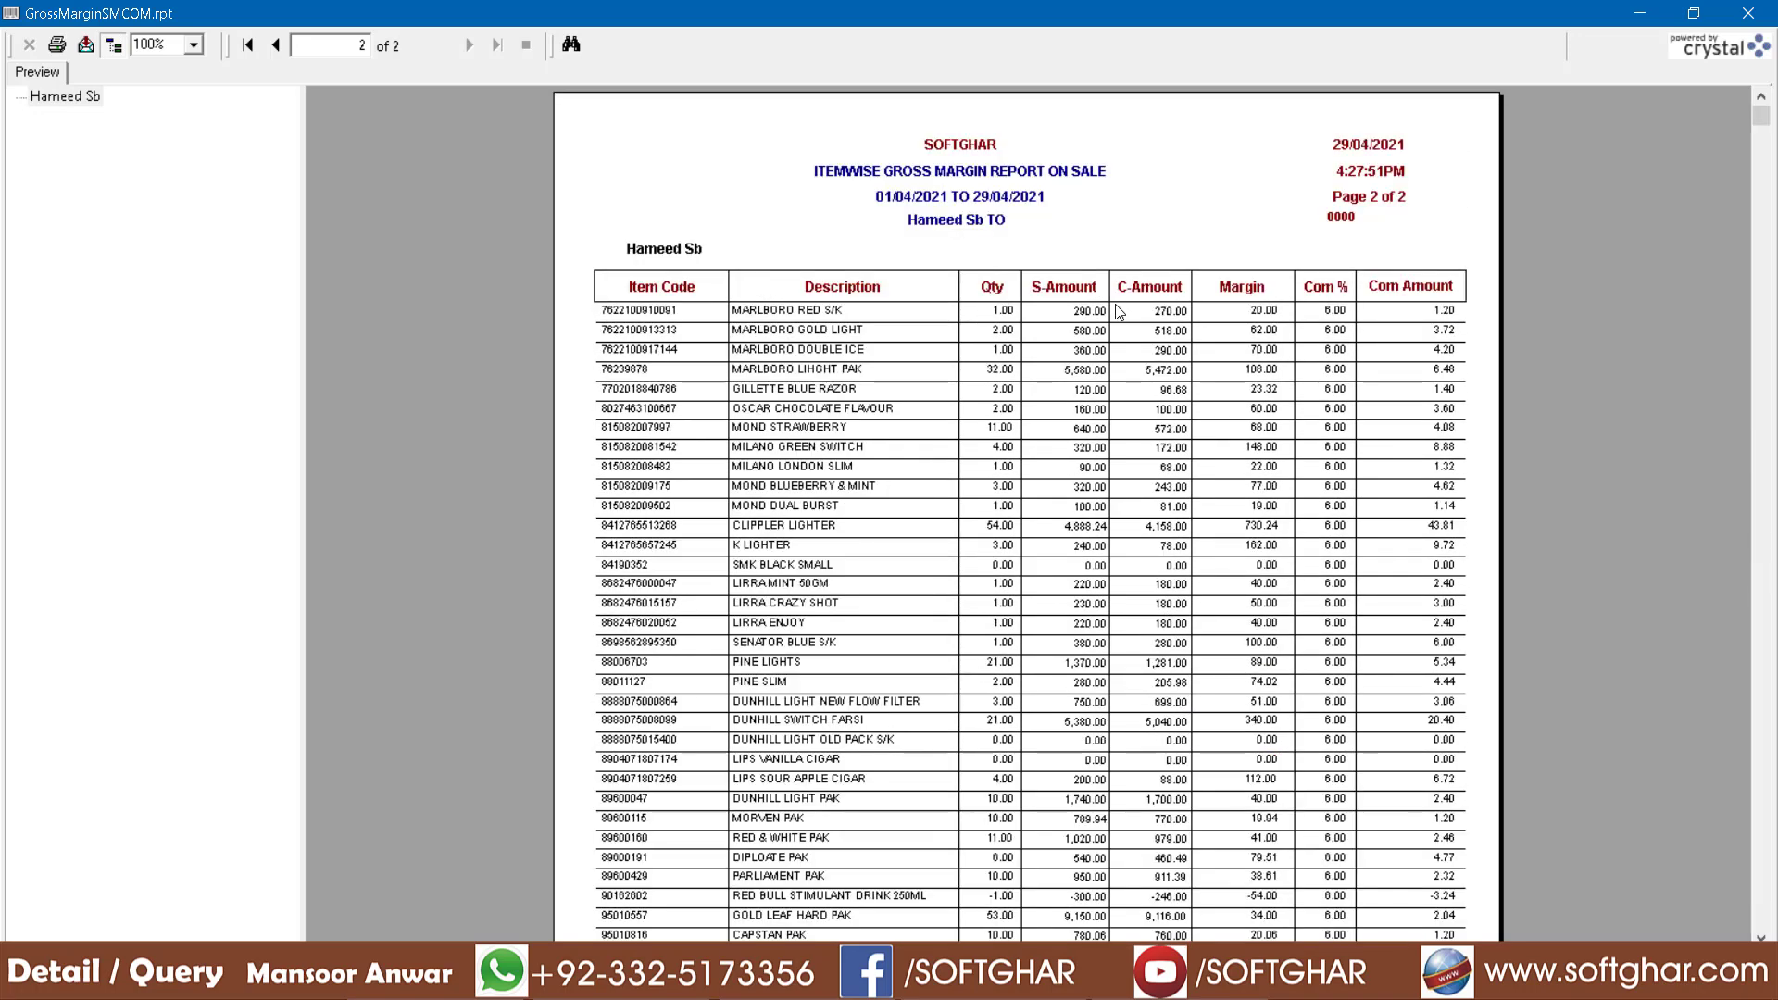
scroll(1124, 618, down, 2)
click(1094, 597)
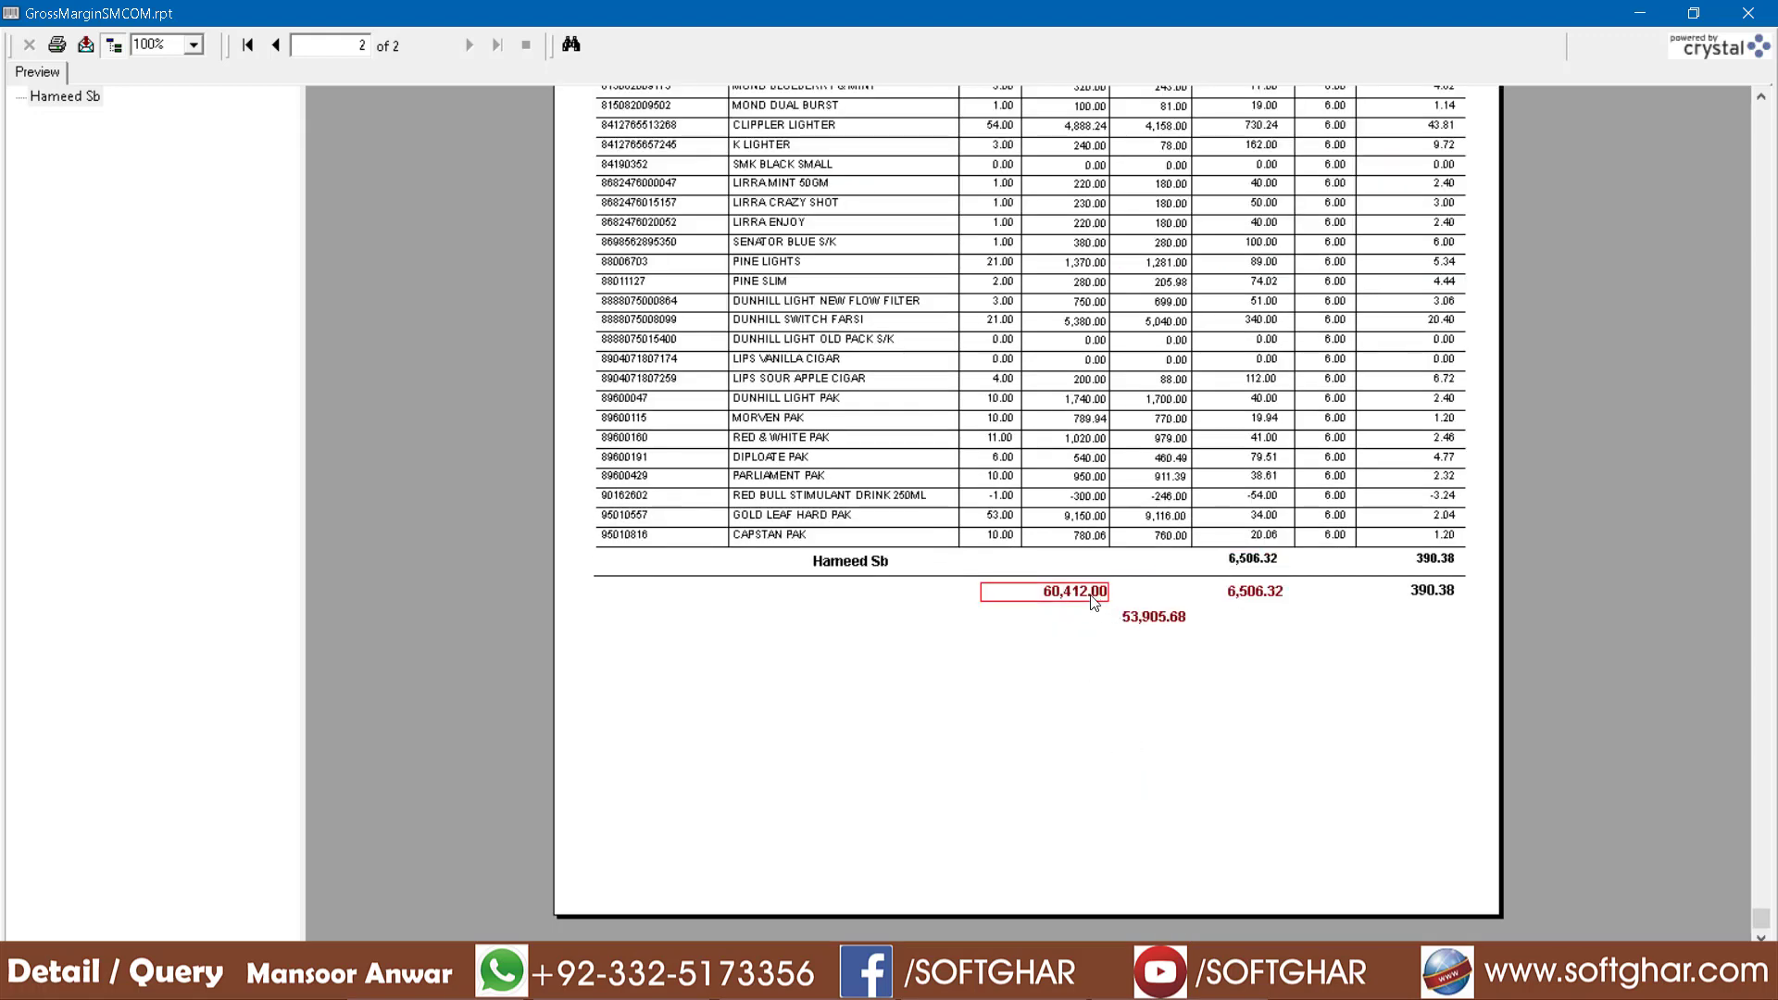
scroll(1102, 612, up, 2)
scroll(1158, 621, down, 2)
click(1157, 618)
scroll(1164, 628, up, 2)
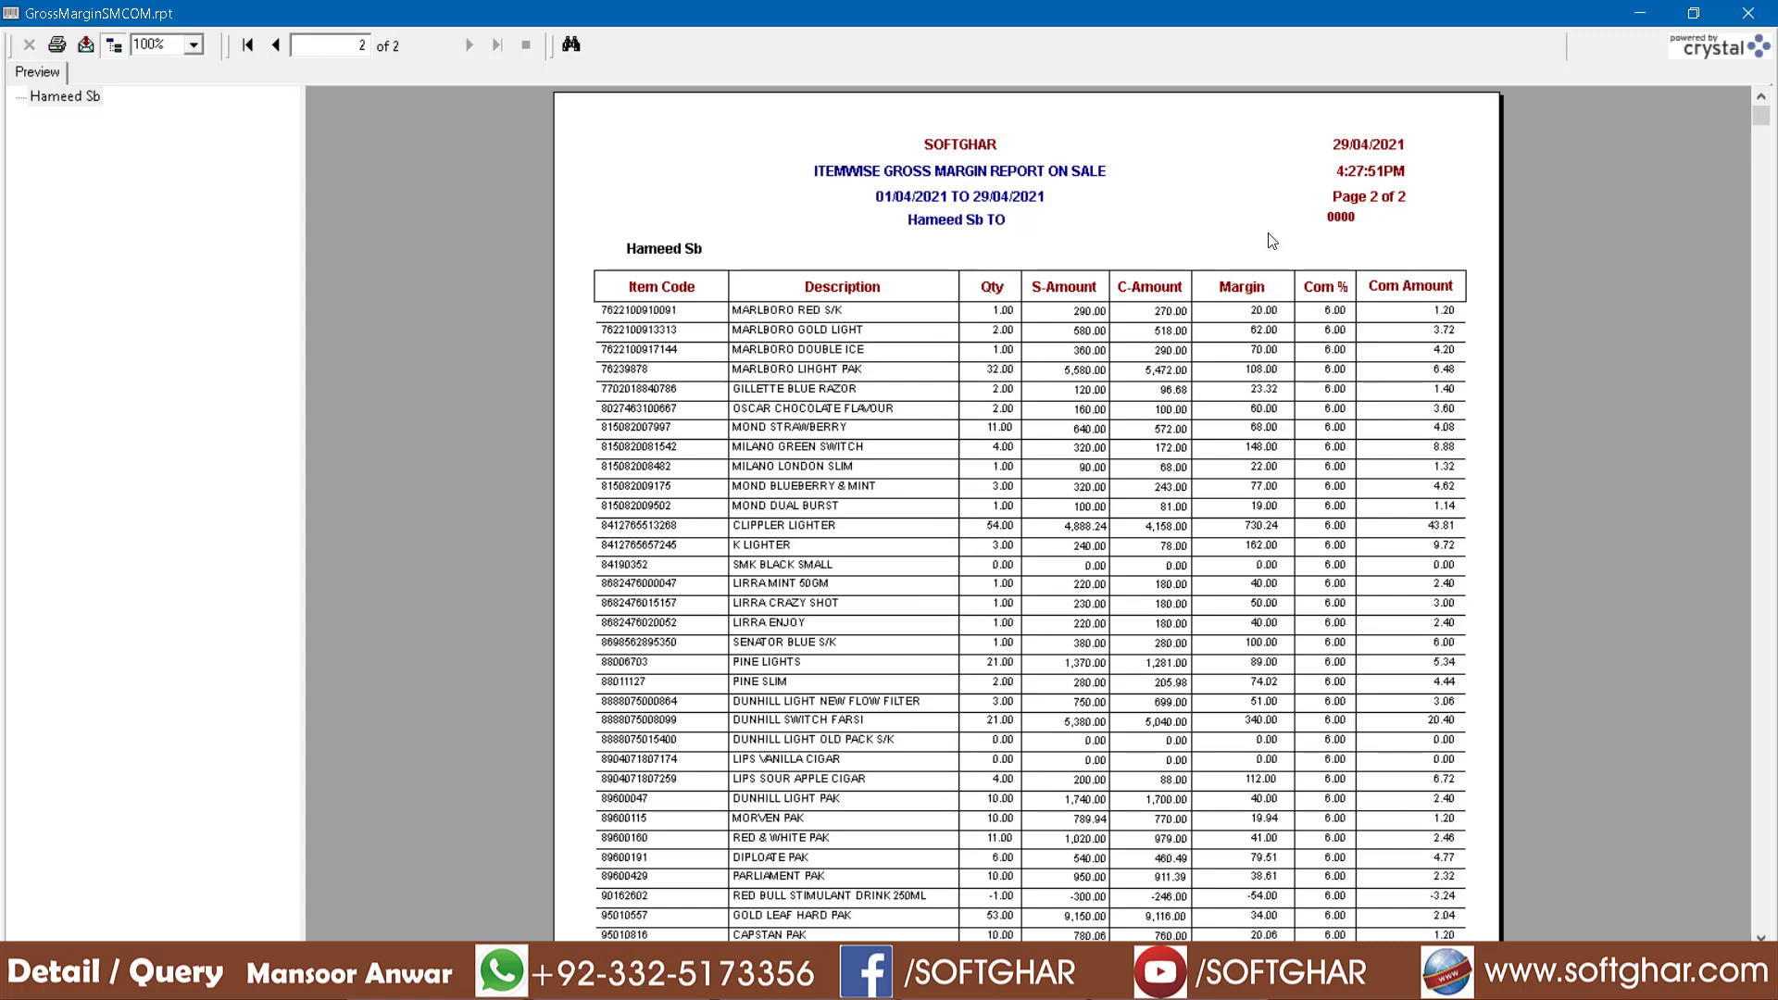
- Check the total margin and total commission amount at the end of the item-wise report, and return to its first page
scroll(1274, 566, down, 2)
click(1250, 593)
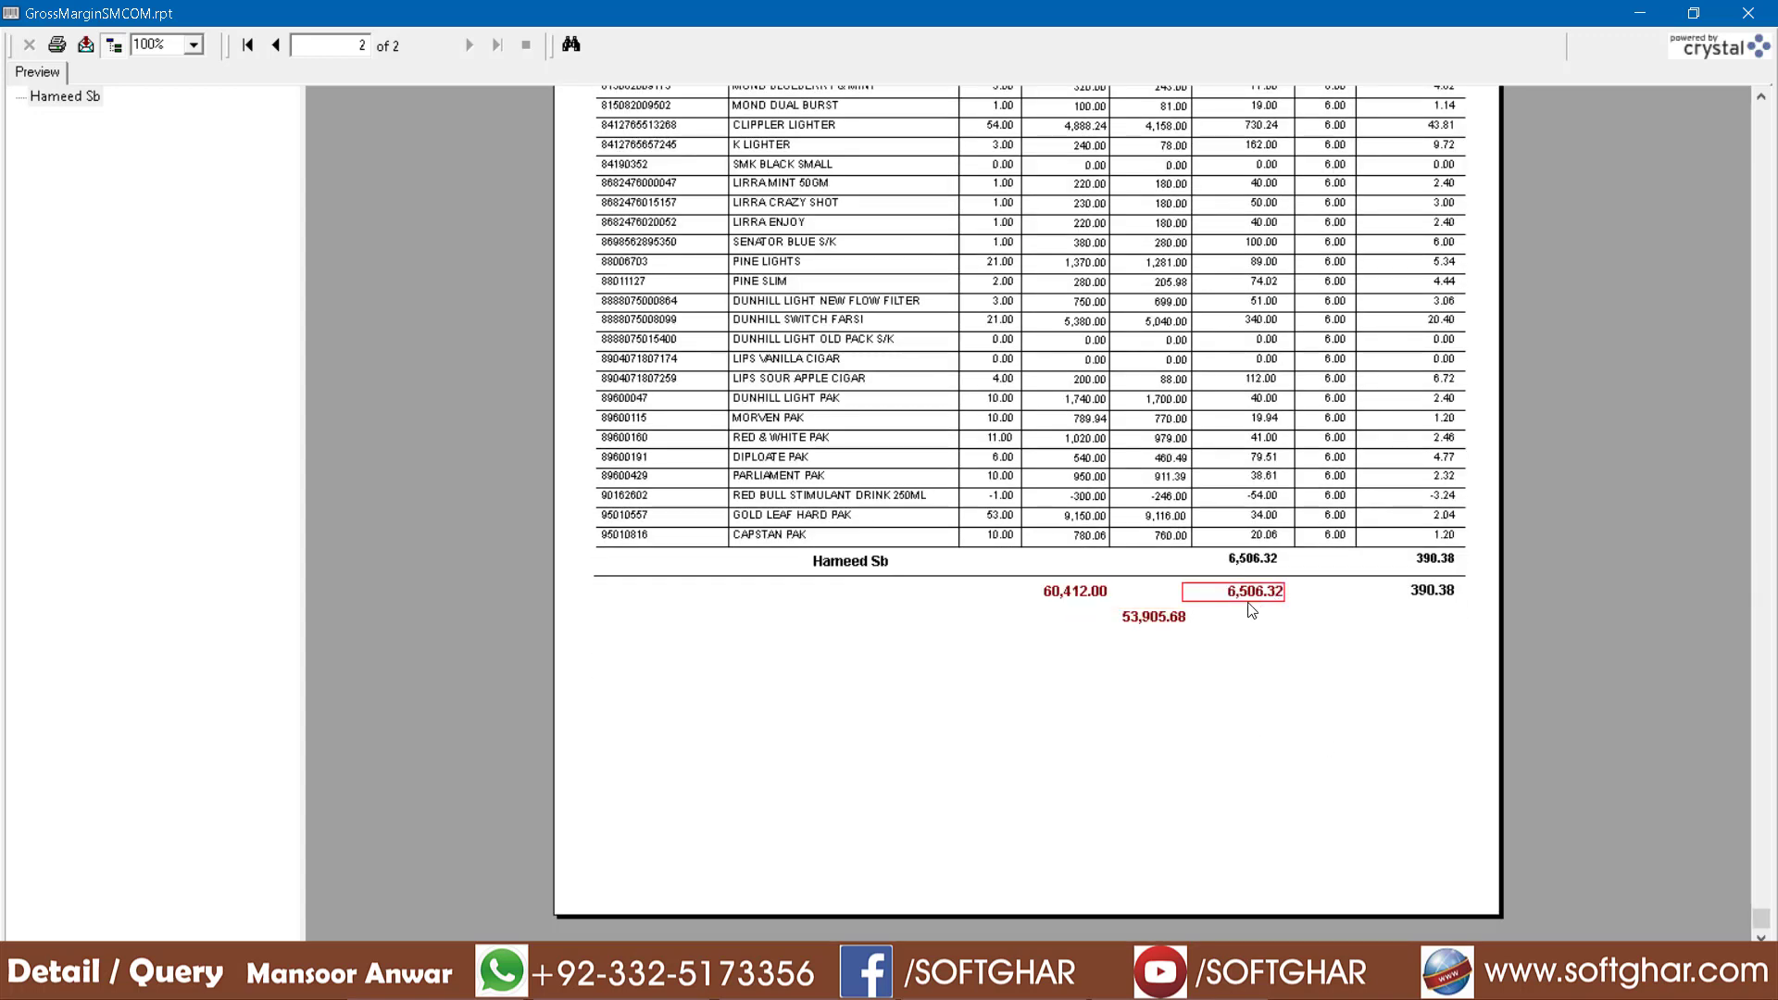
click(1440, 598)
scroll(1431, 597, up, 5)
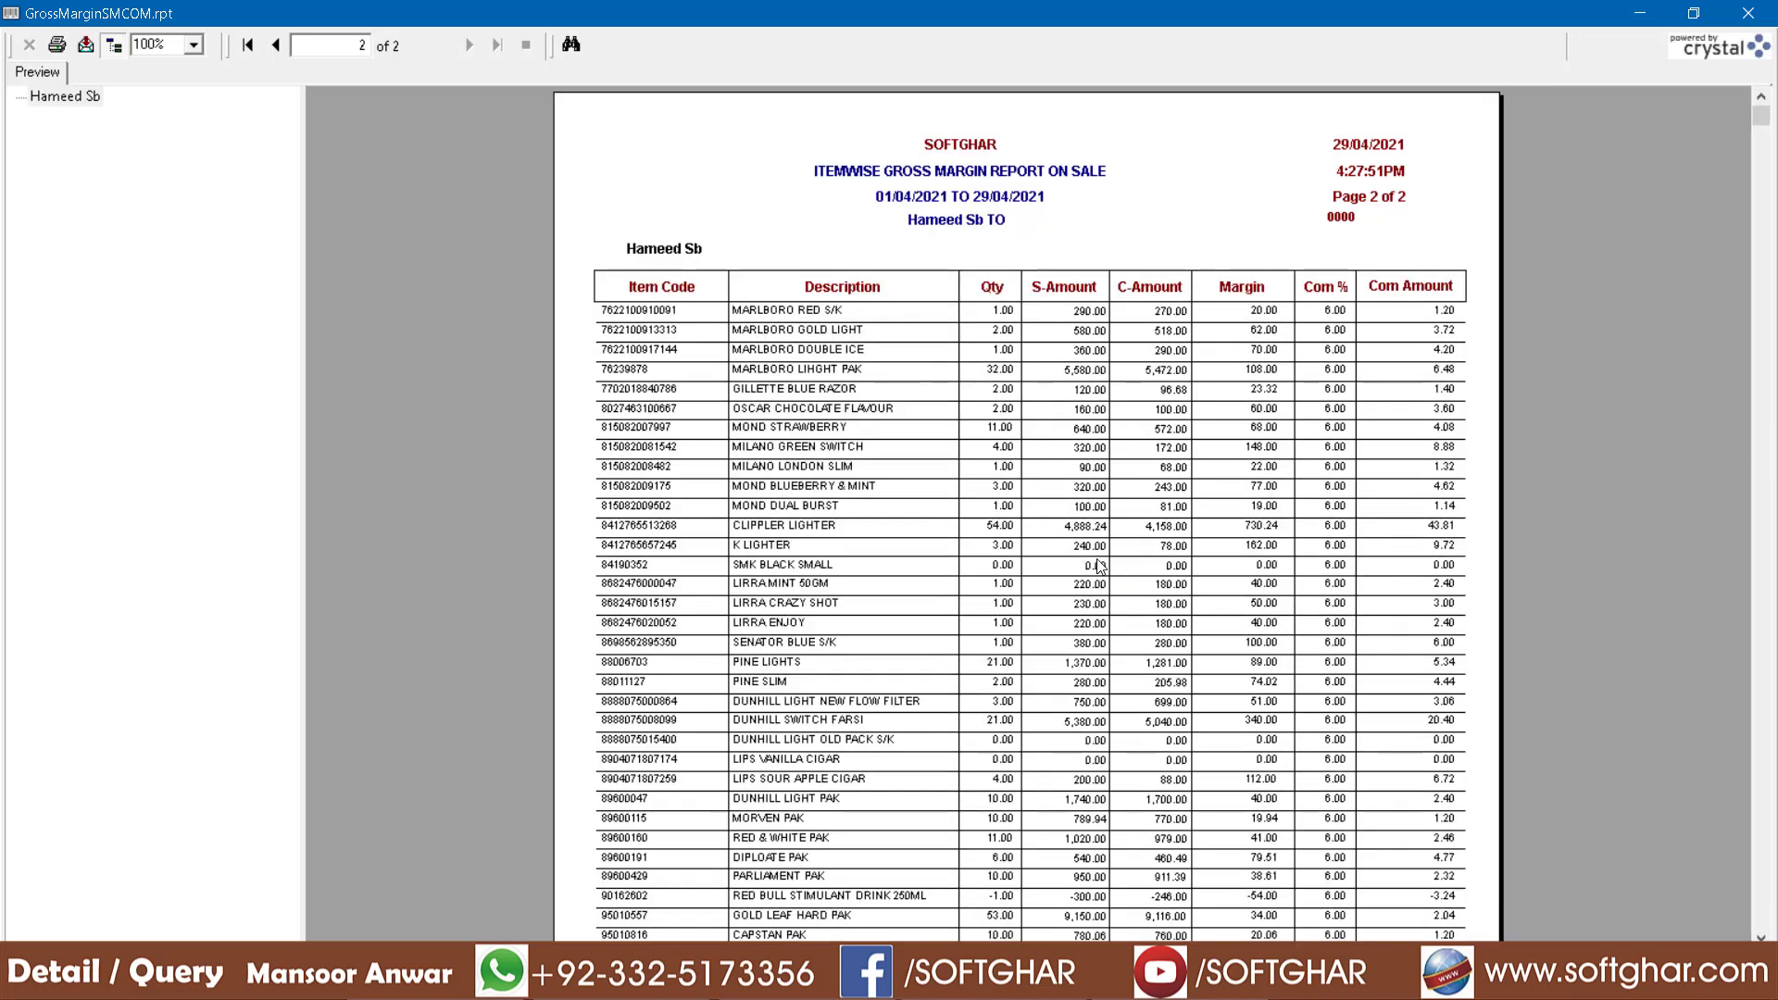
click(278, 45)
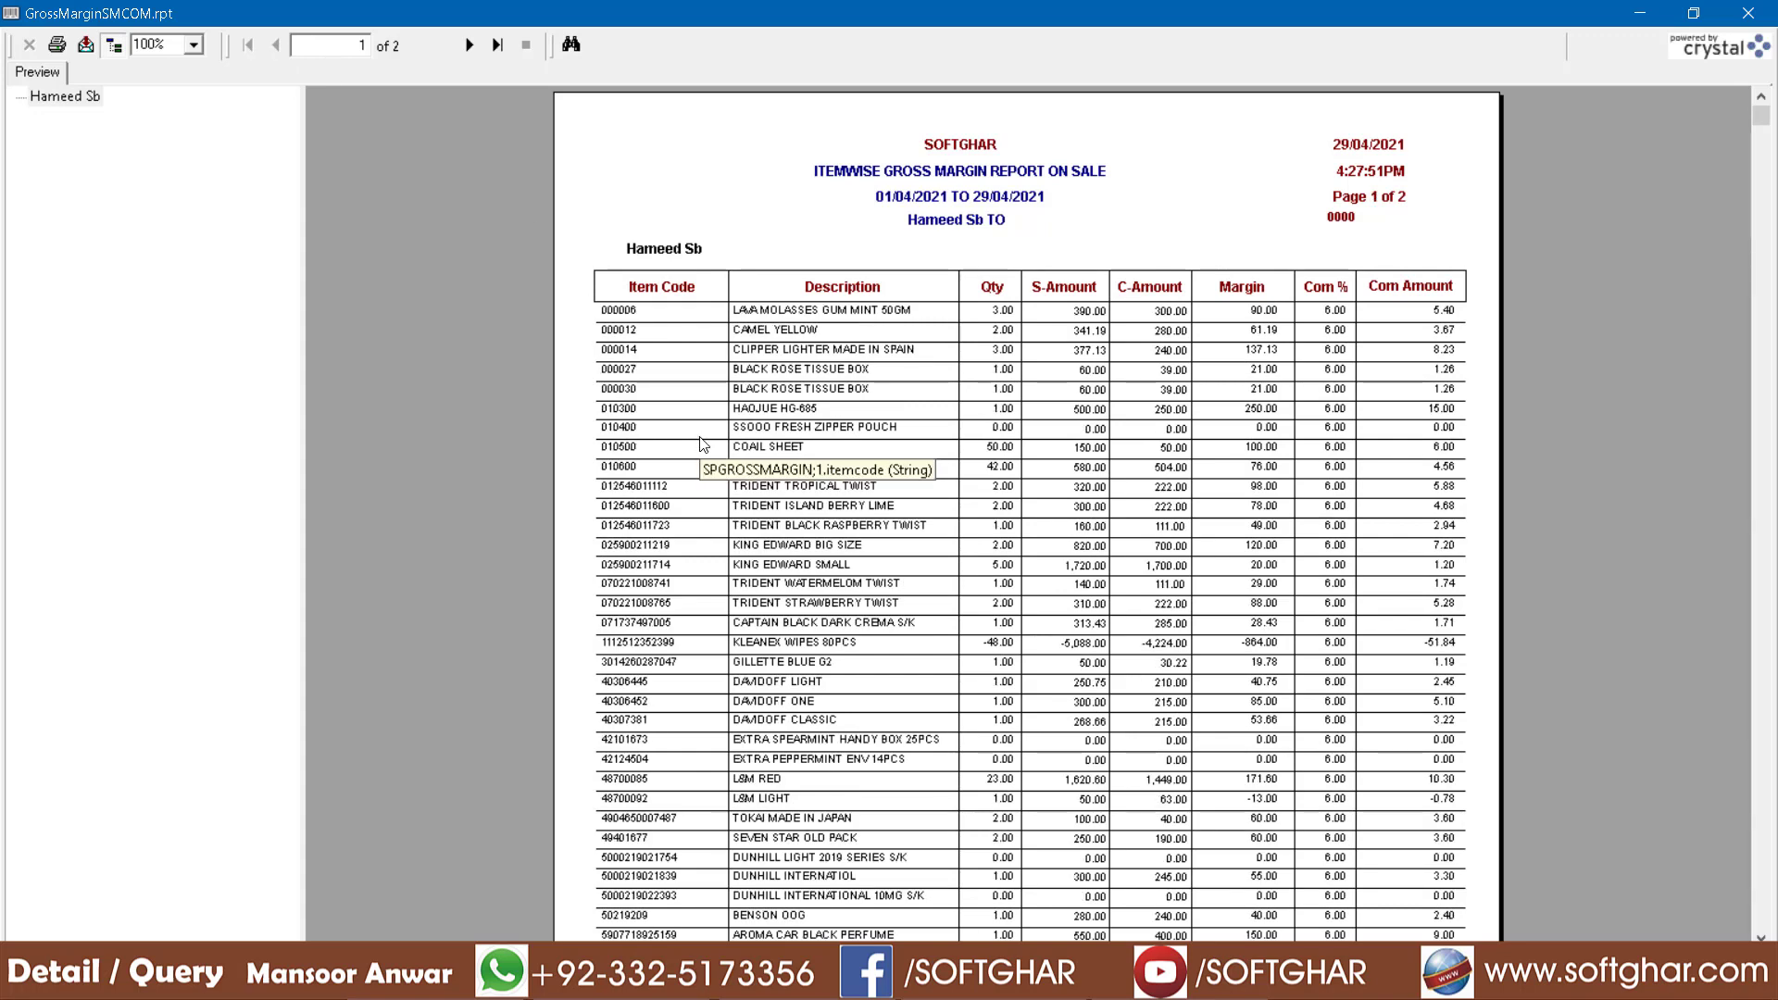
- Close the item-wise report and generate the summary version of Sman. Margin Comm for the same salesman, using AnyDesk Printer
click(1746, 14)
click(539, 512)
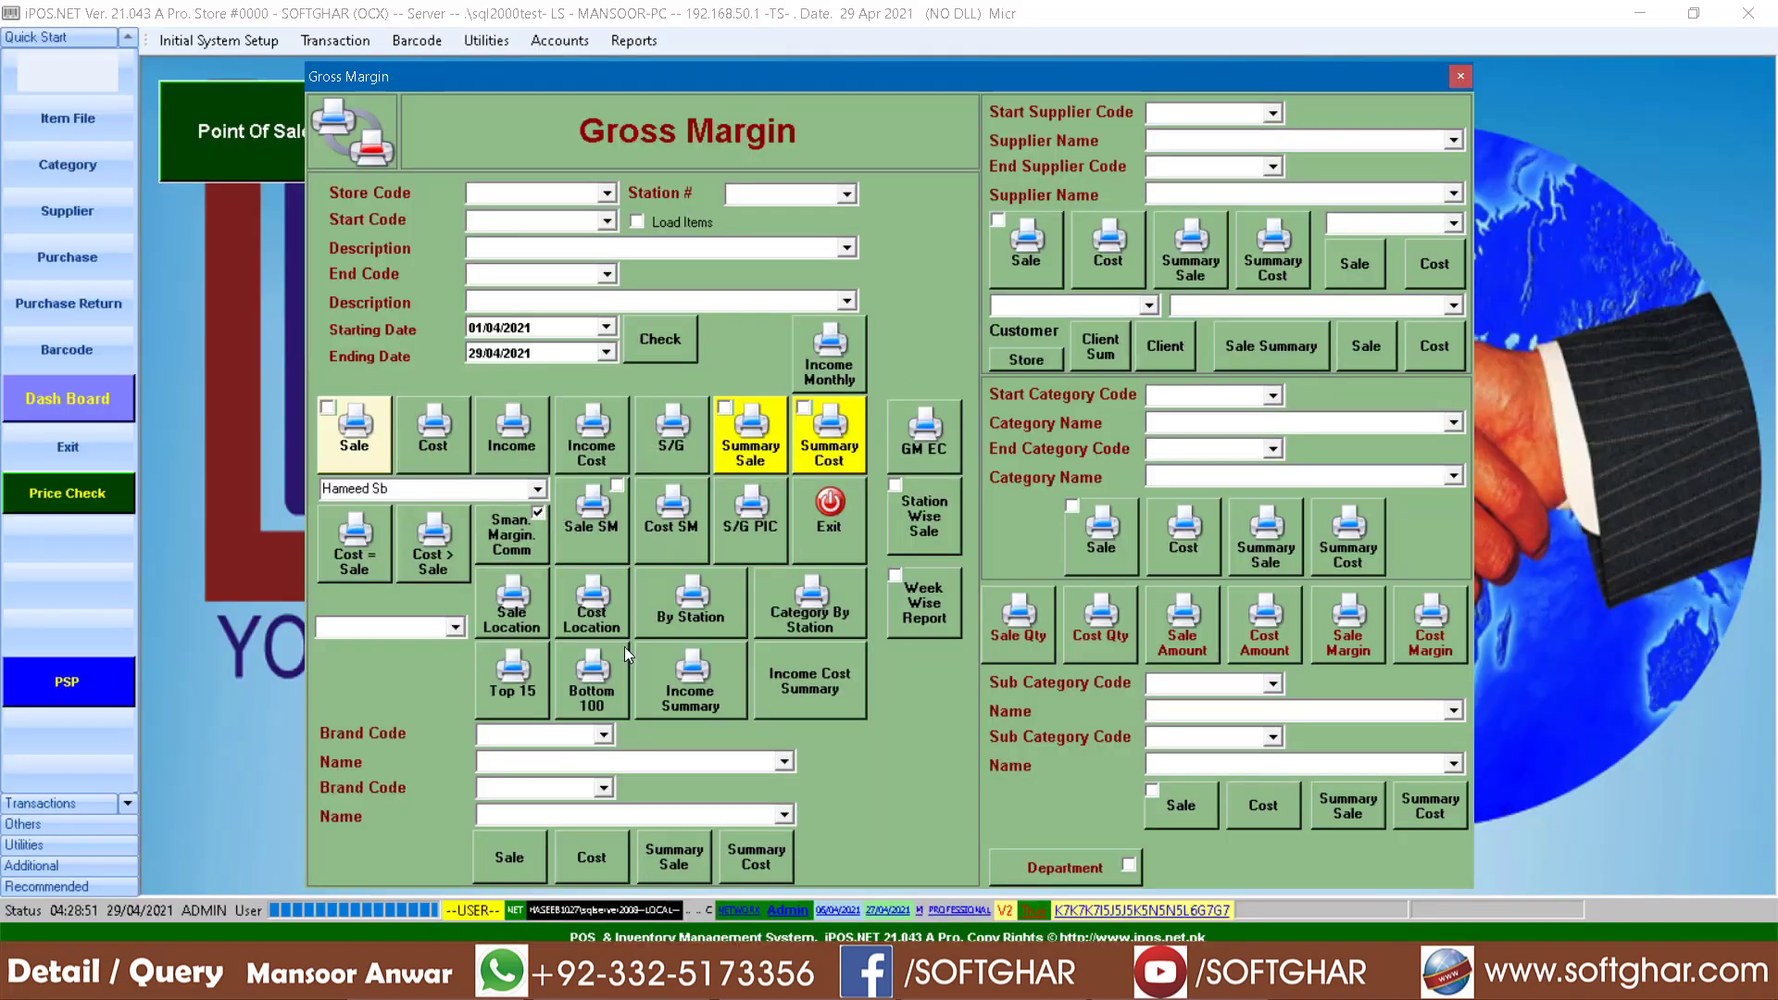
click(512, 541)
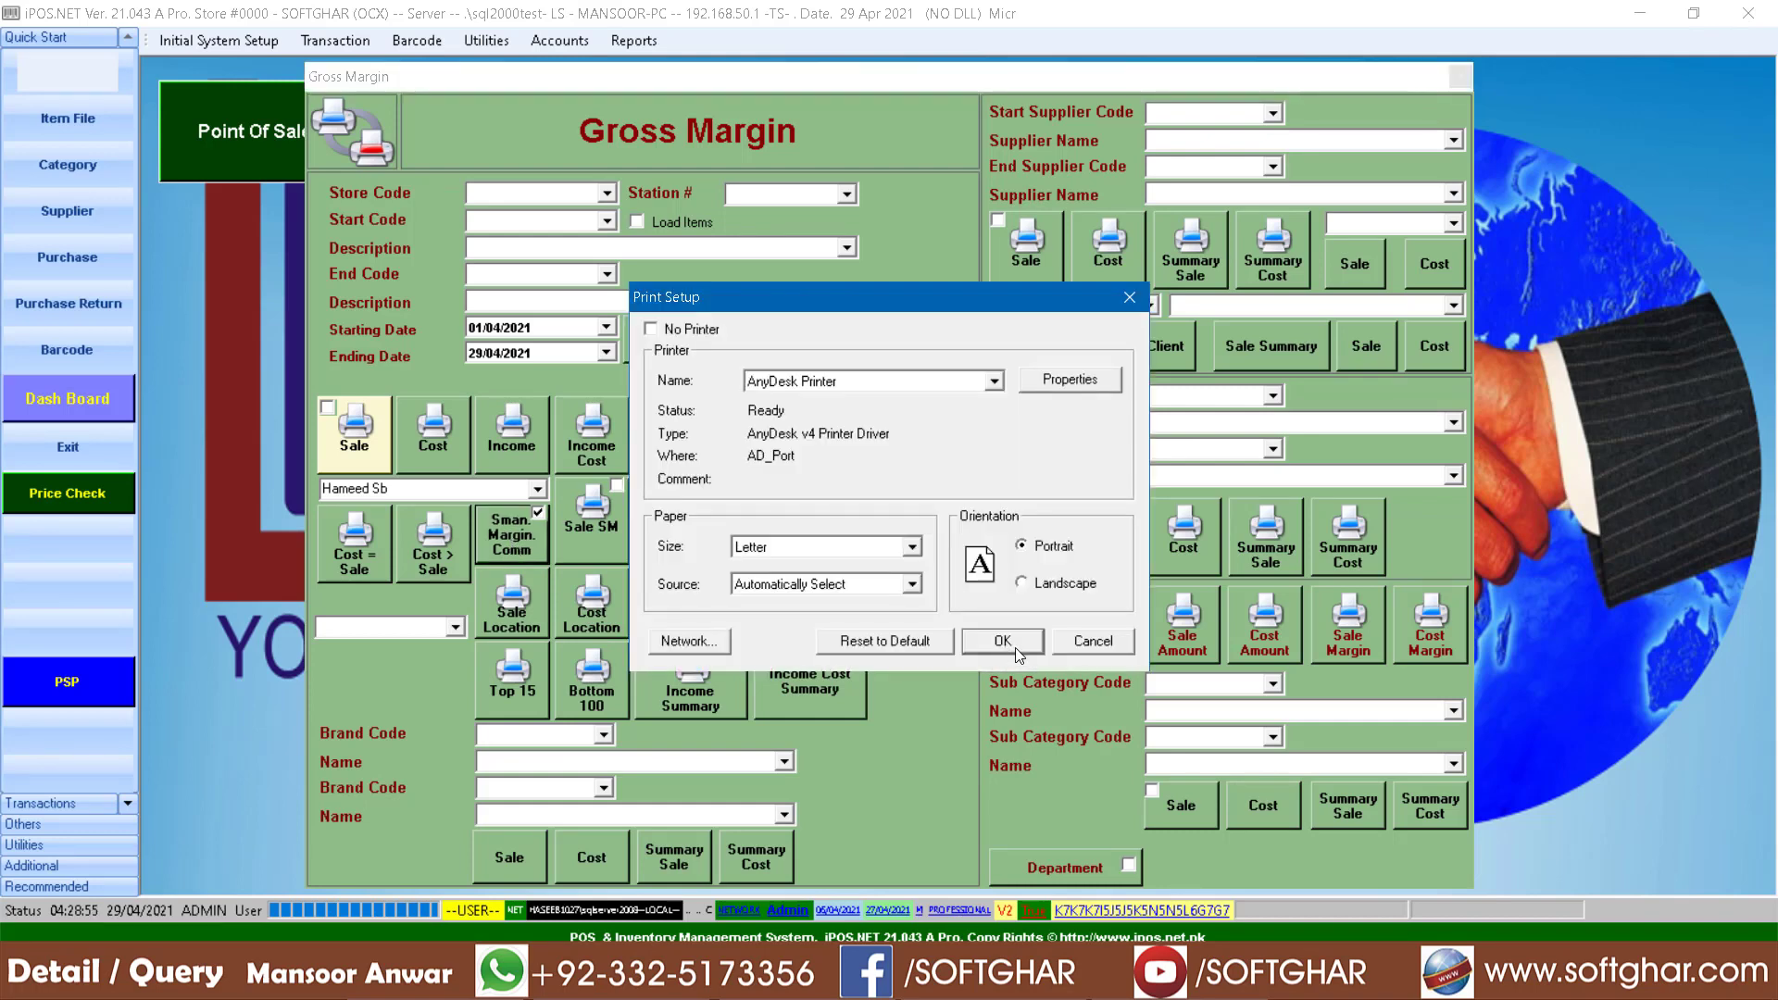
click(1004, 641)
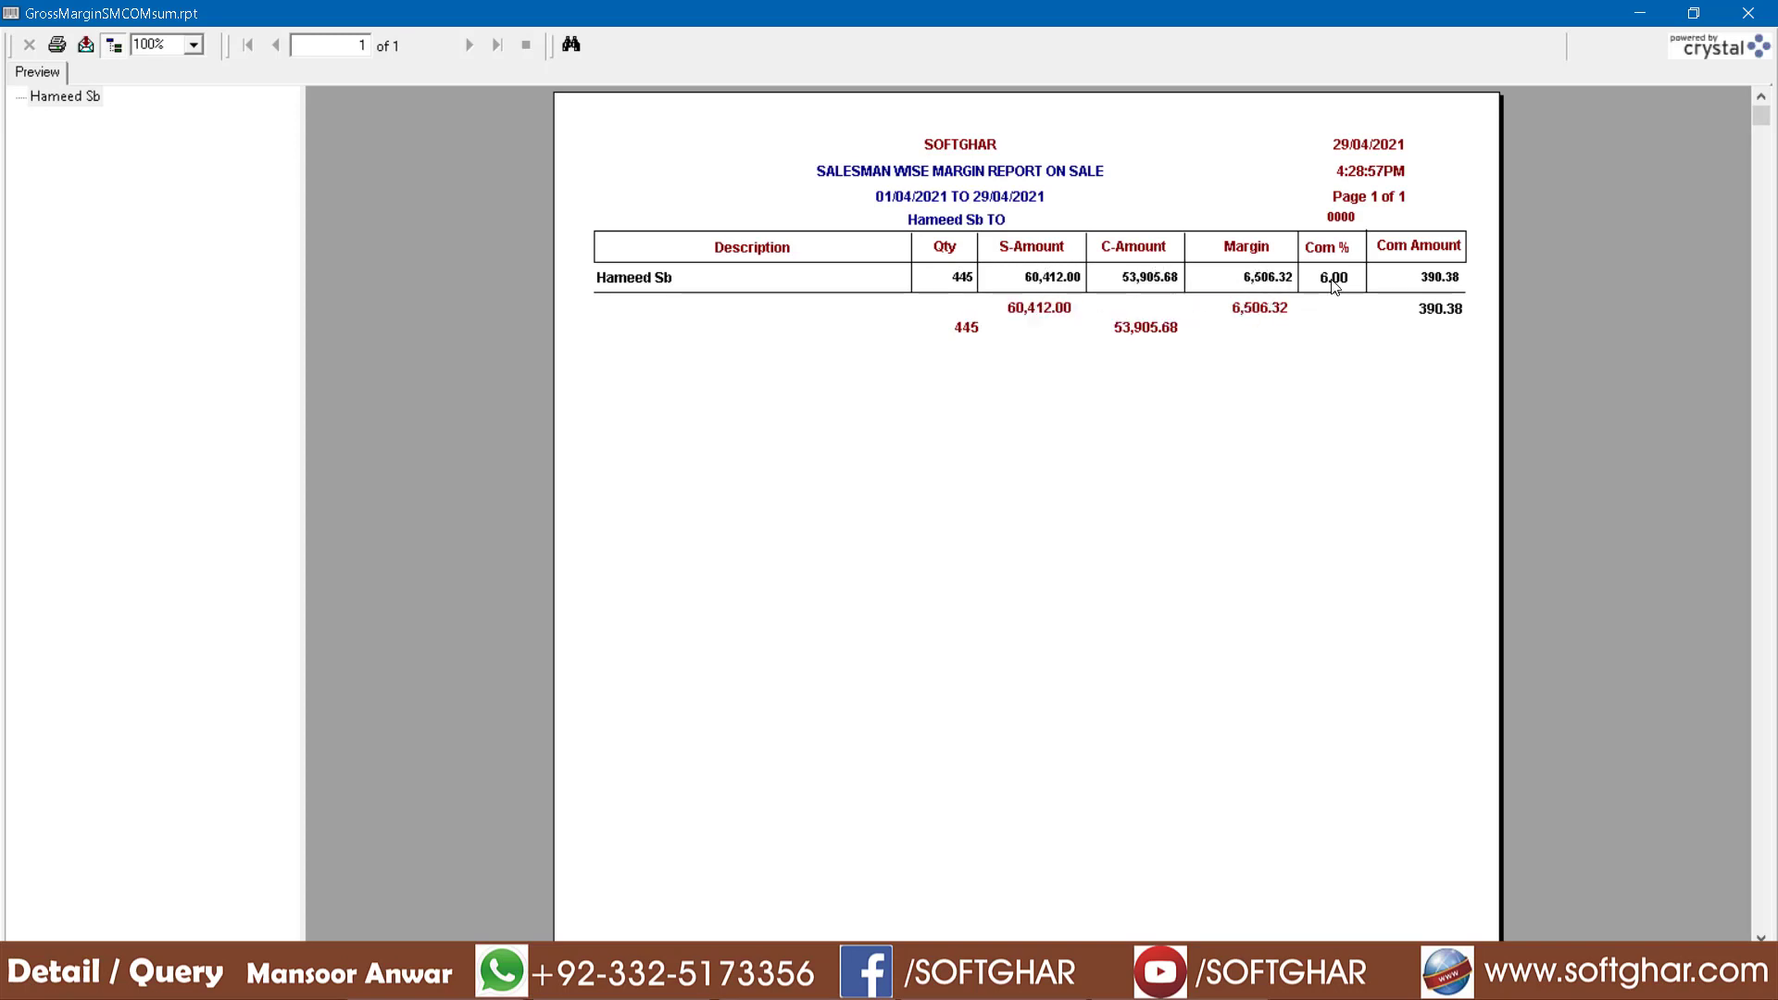
click(1438, 315)
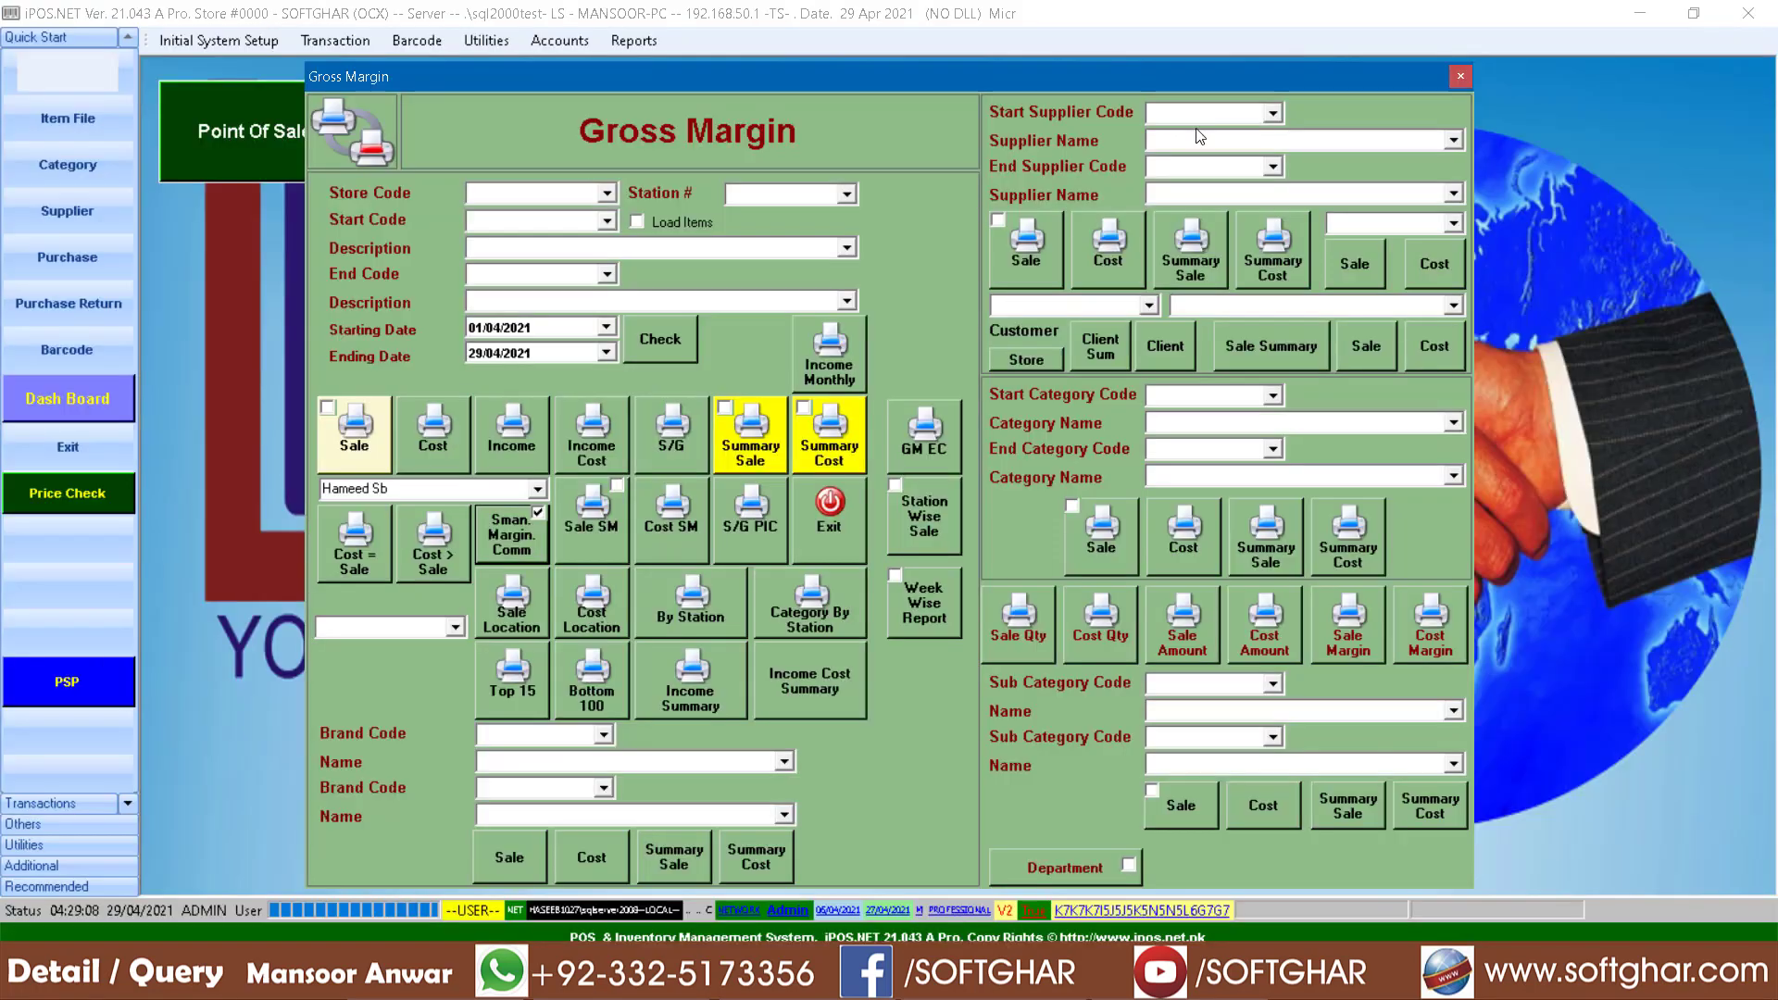
- Close the single-salesman summary, clear the salesman filter and generate the Sman. Margin Comm summary for all salesmen, using AnyDesk Printer
click(1748, 13)
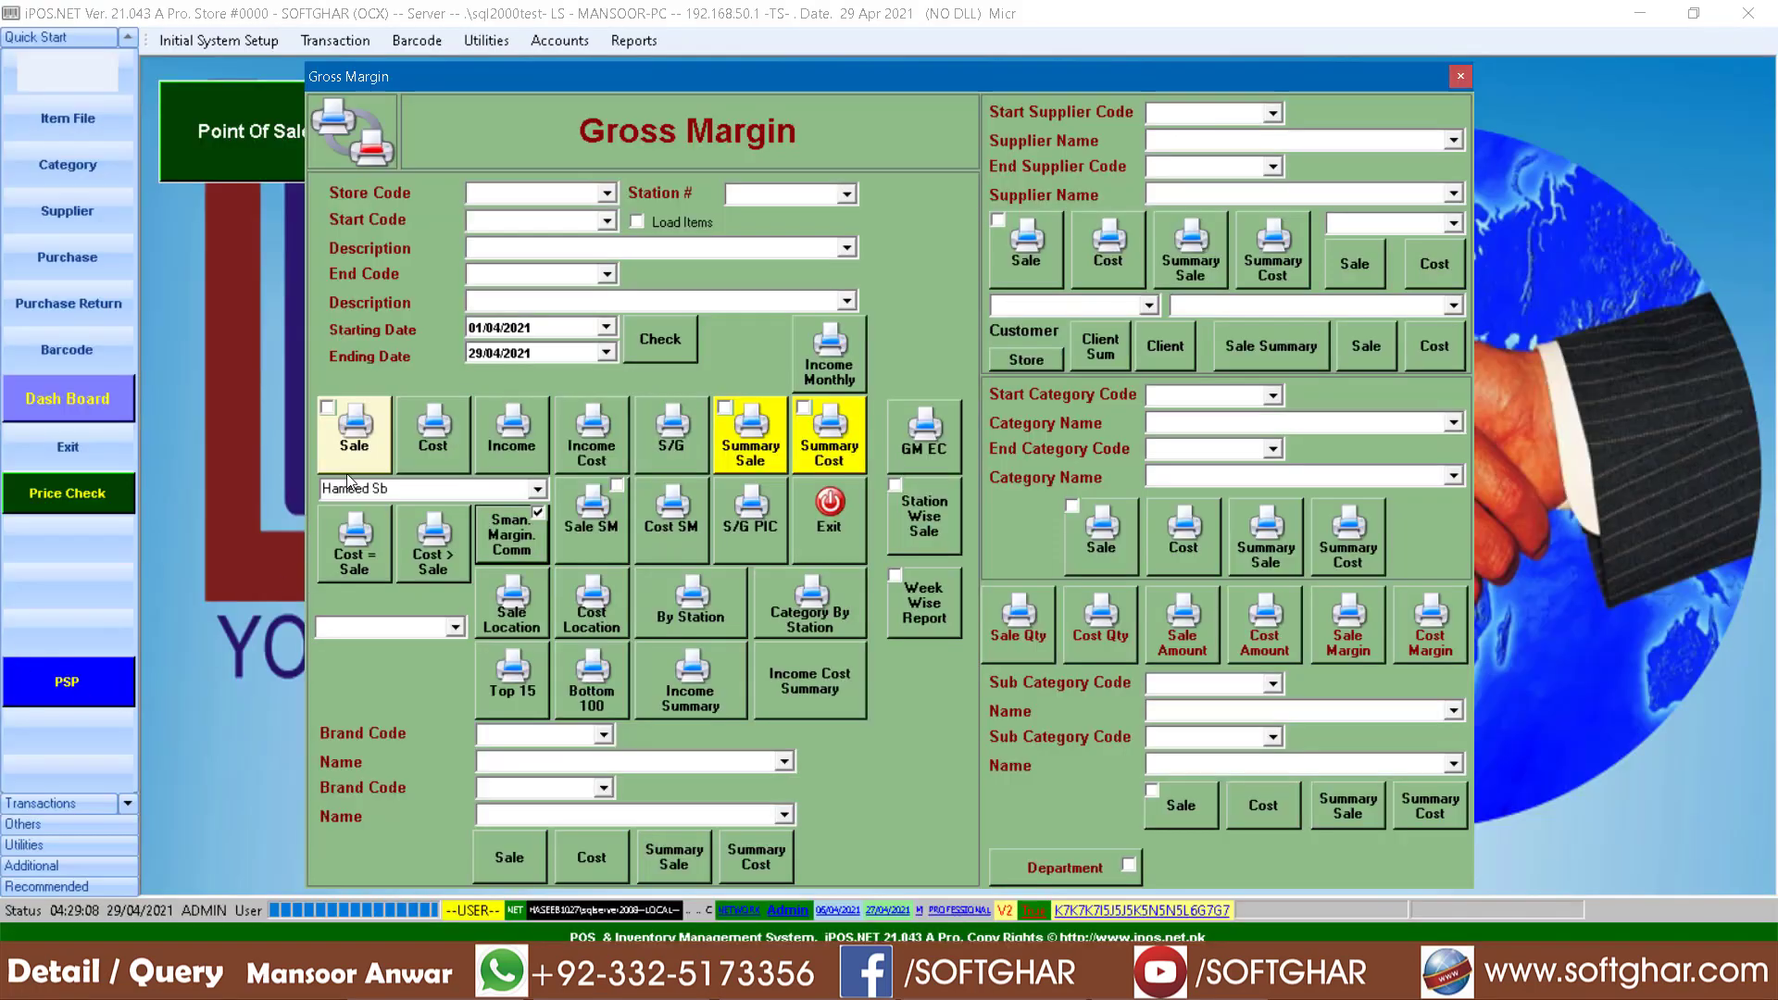
click(419, 489)
key(Delete)
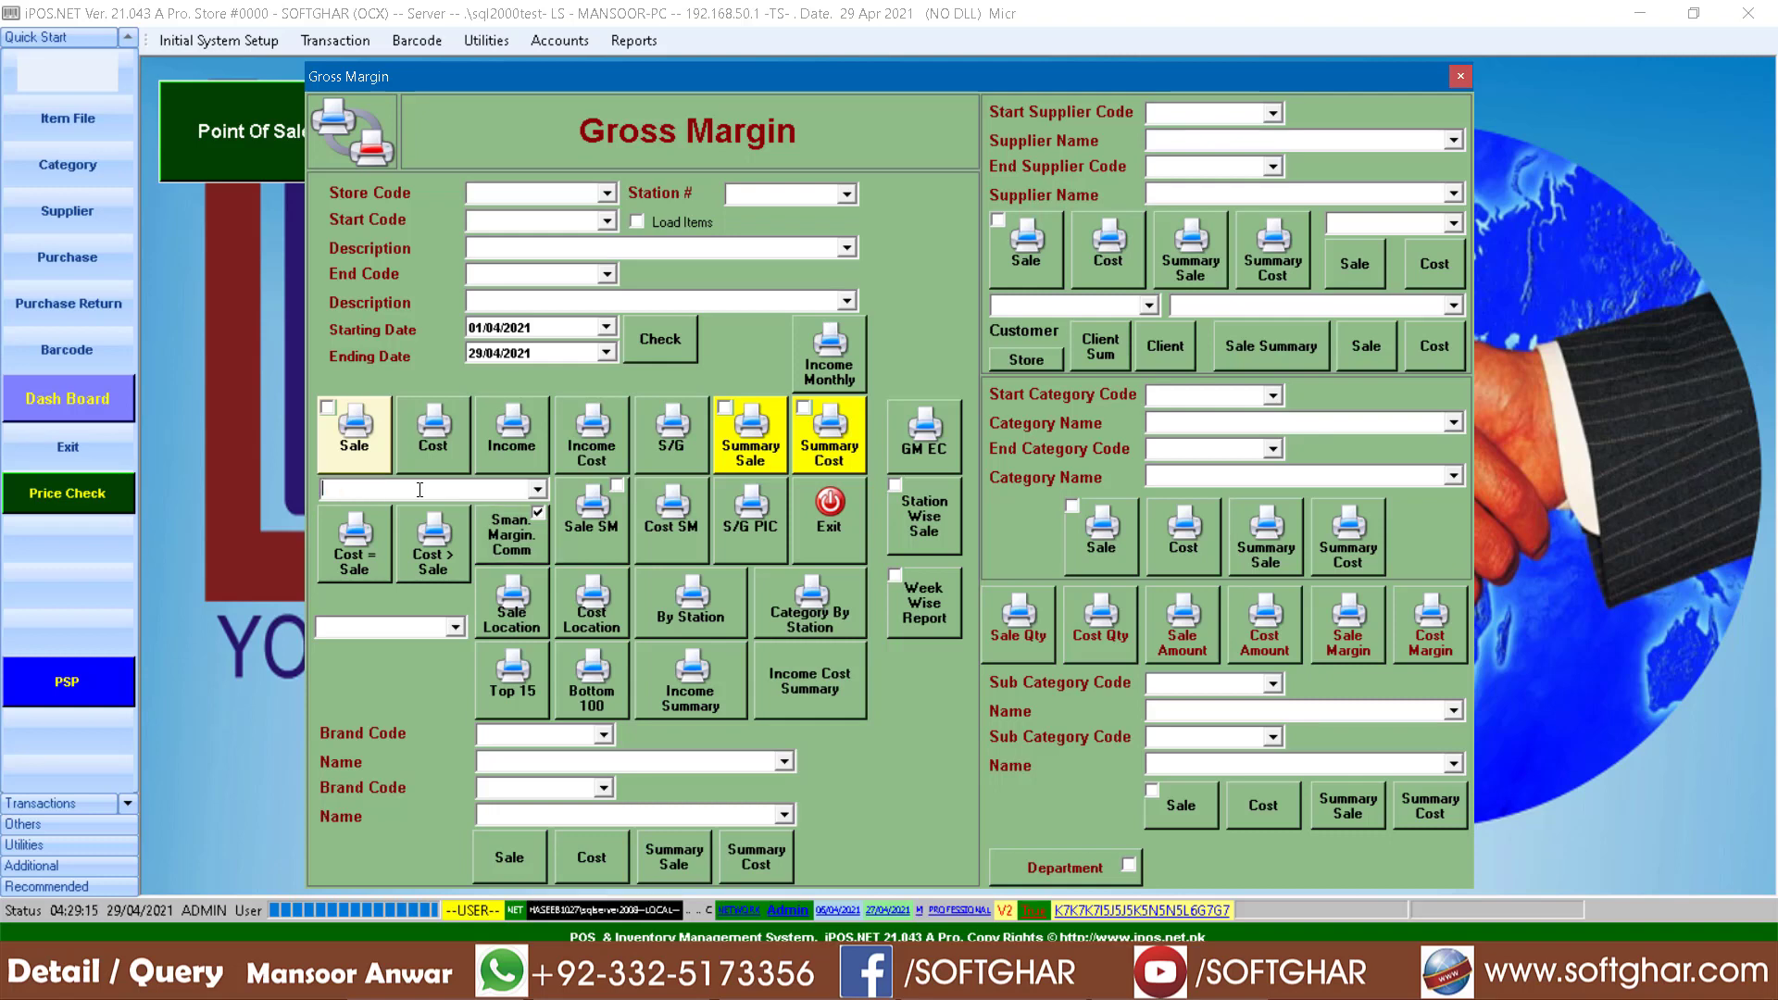
click(522, 546)
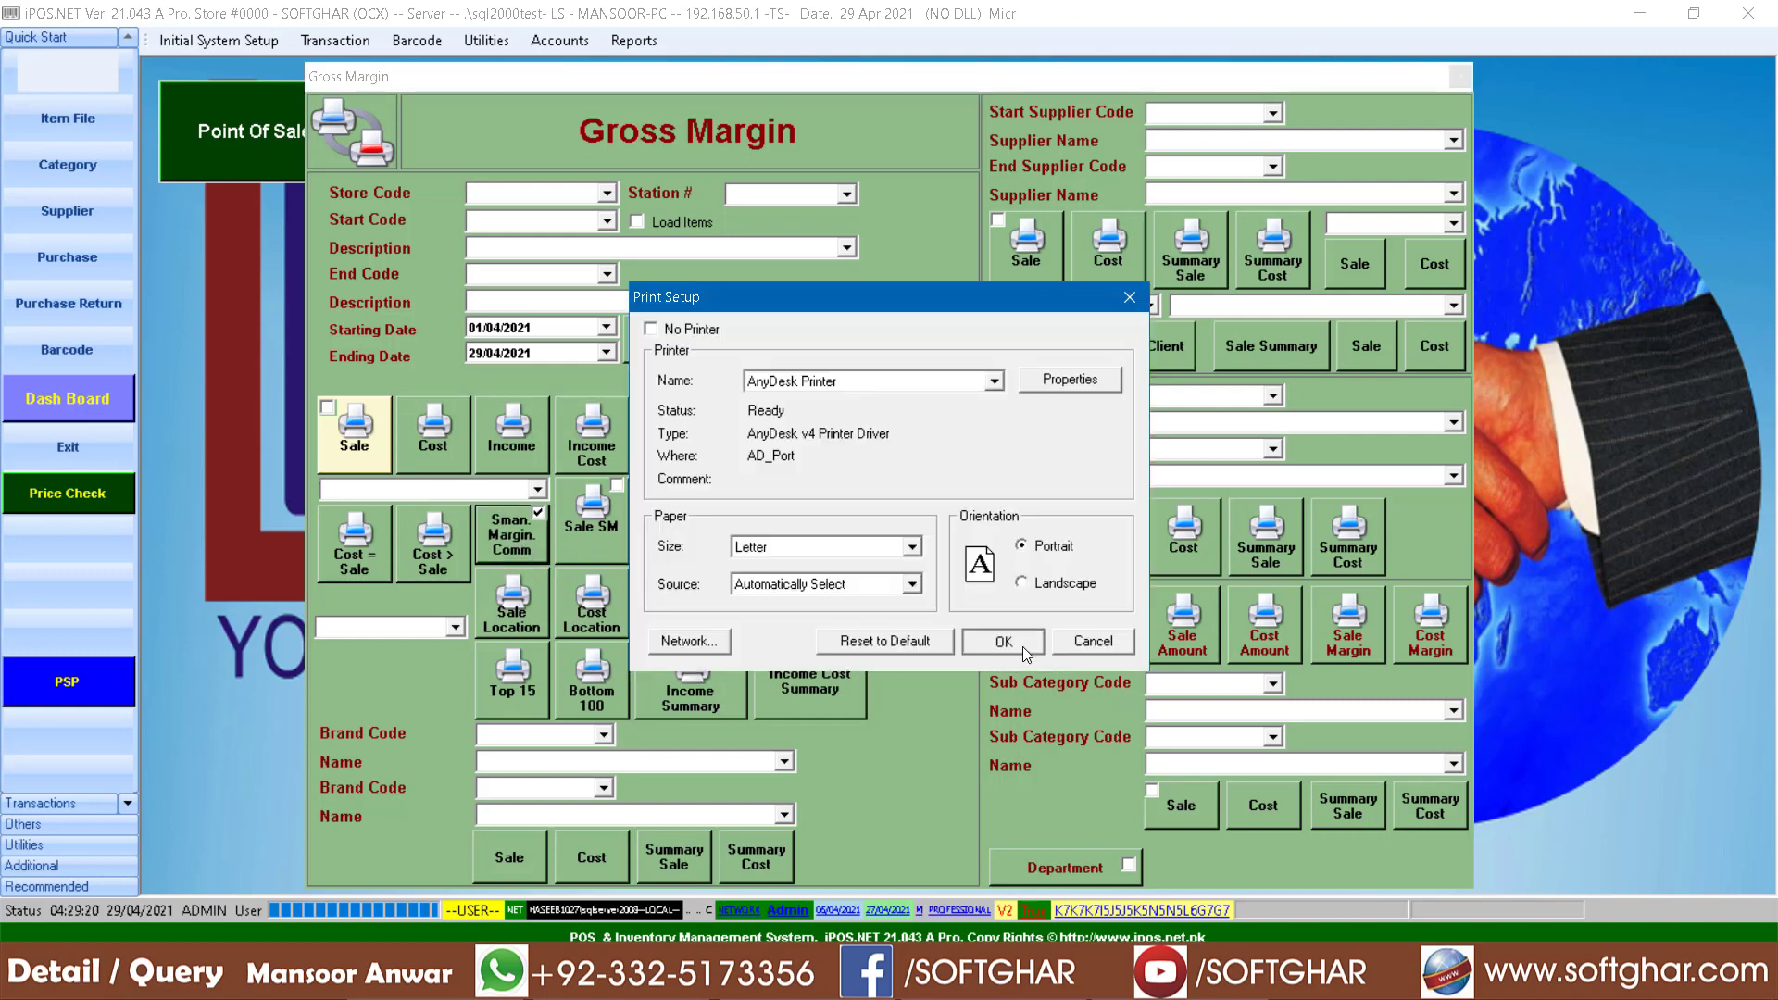
click(1003, 641)
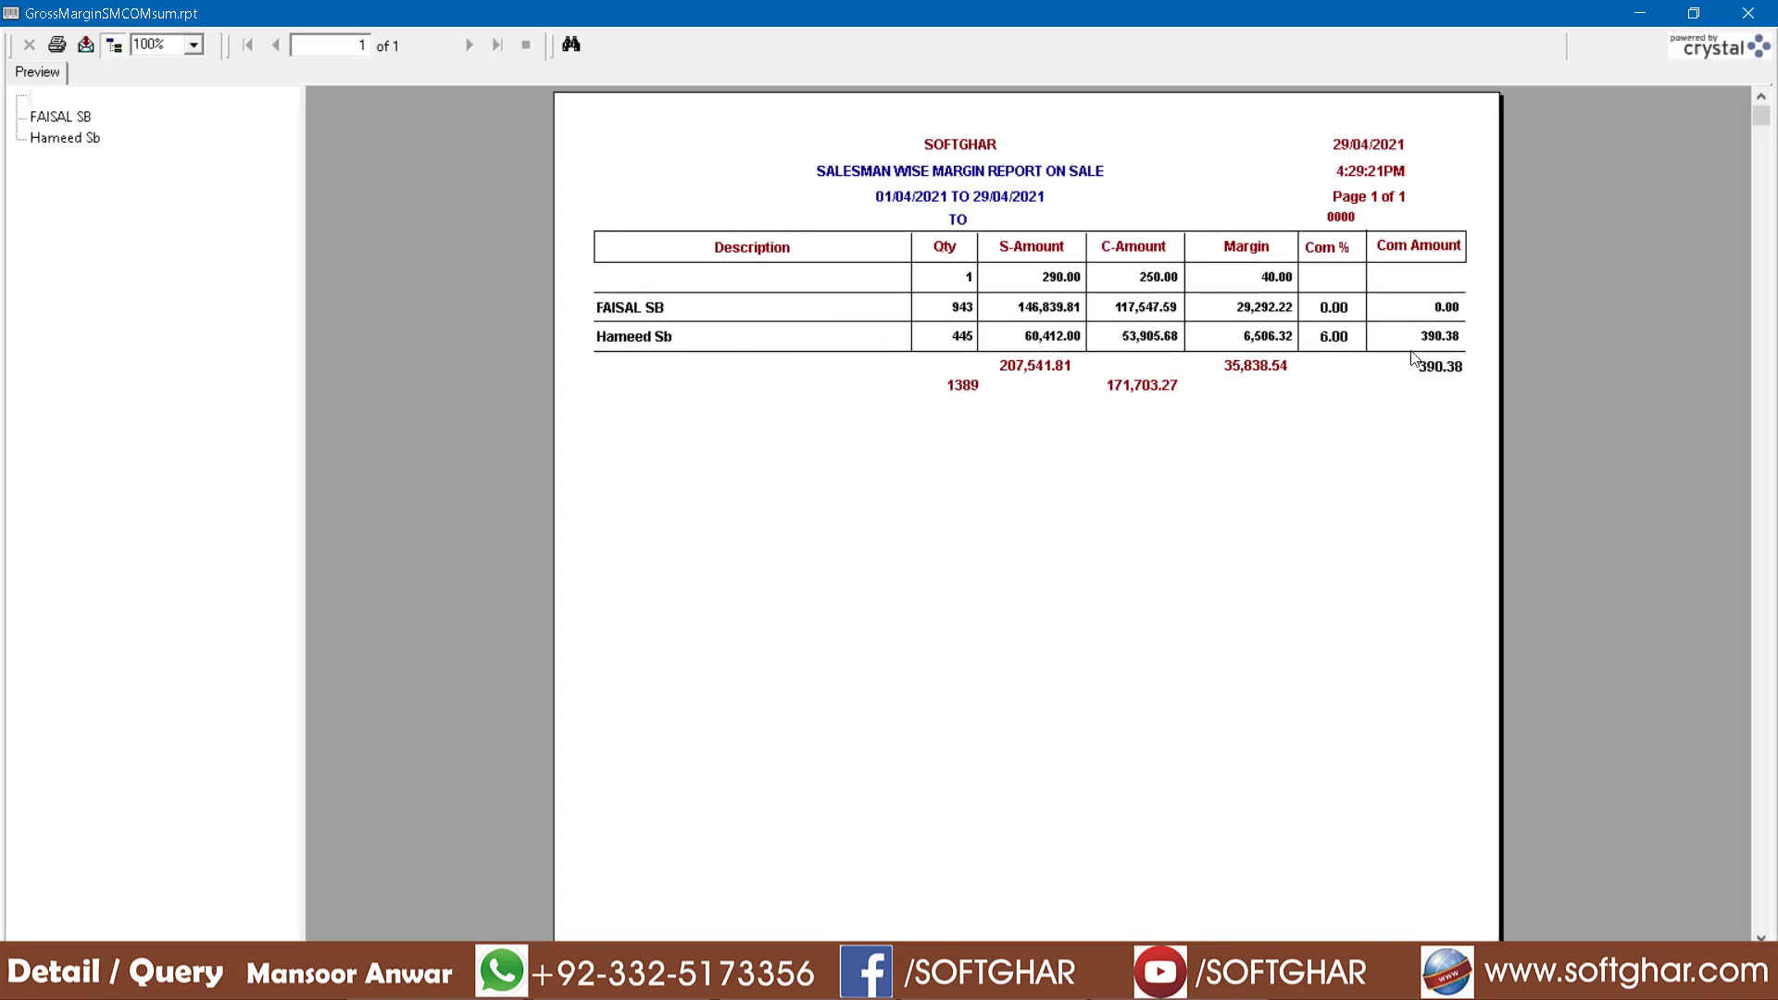
- Examine each salesman's row in the summary report, comparing quantity, sale amount, commission percentage and commission amount
click(678, 312)
click(779, 275)
click(629, 315)
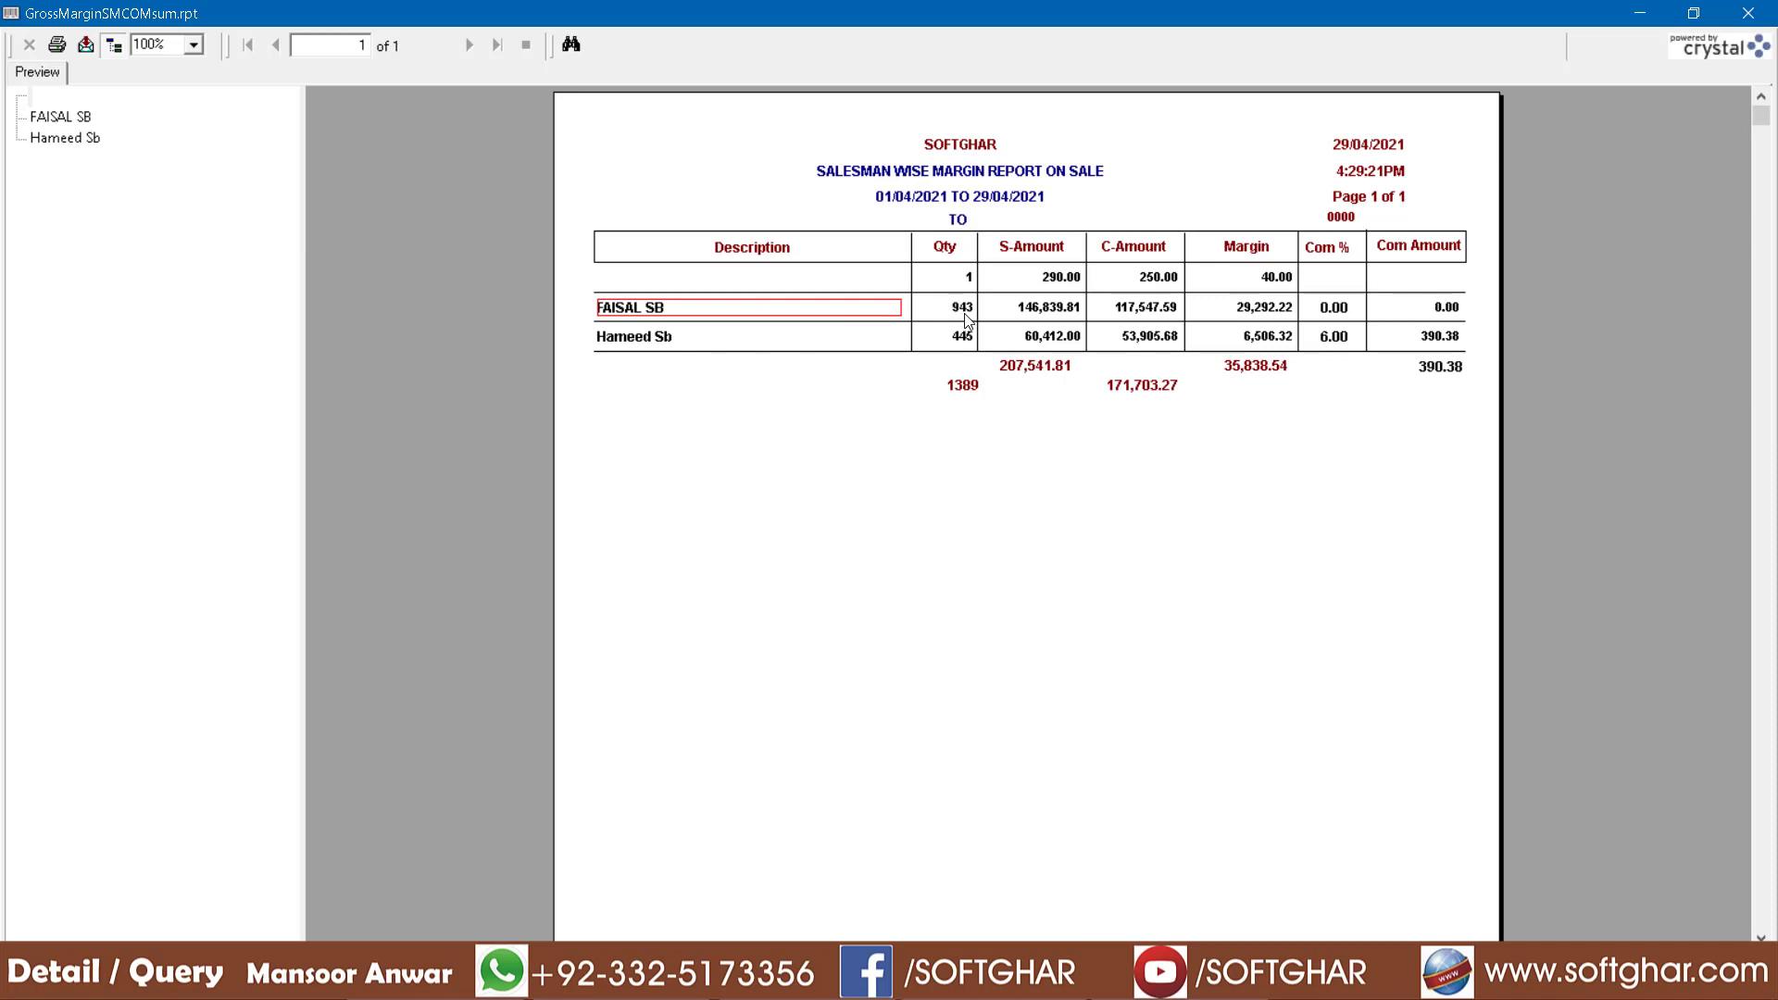
click(1044, 315)
click(1338, 315)
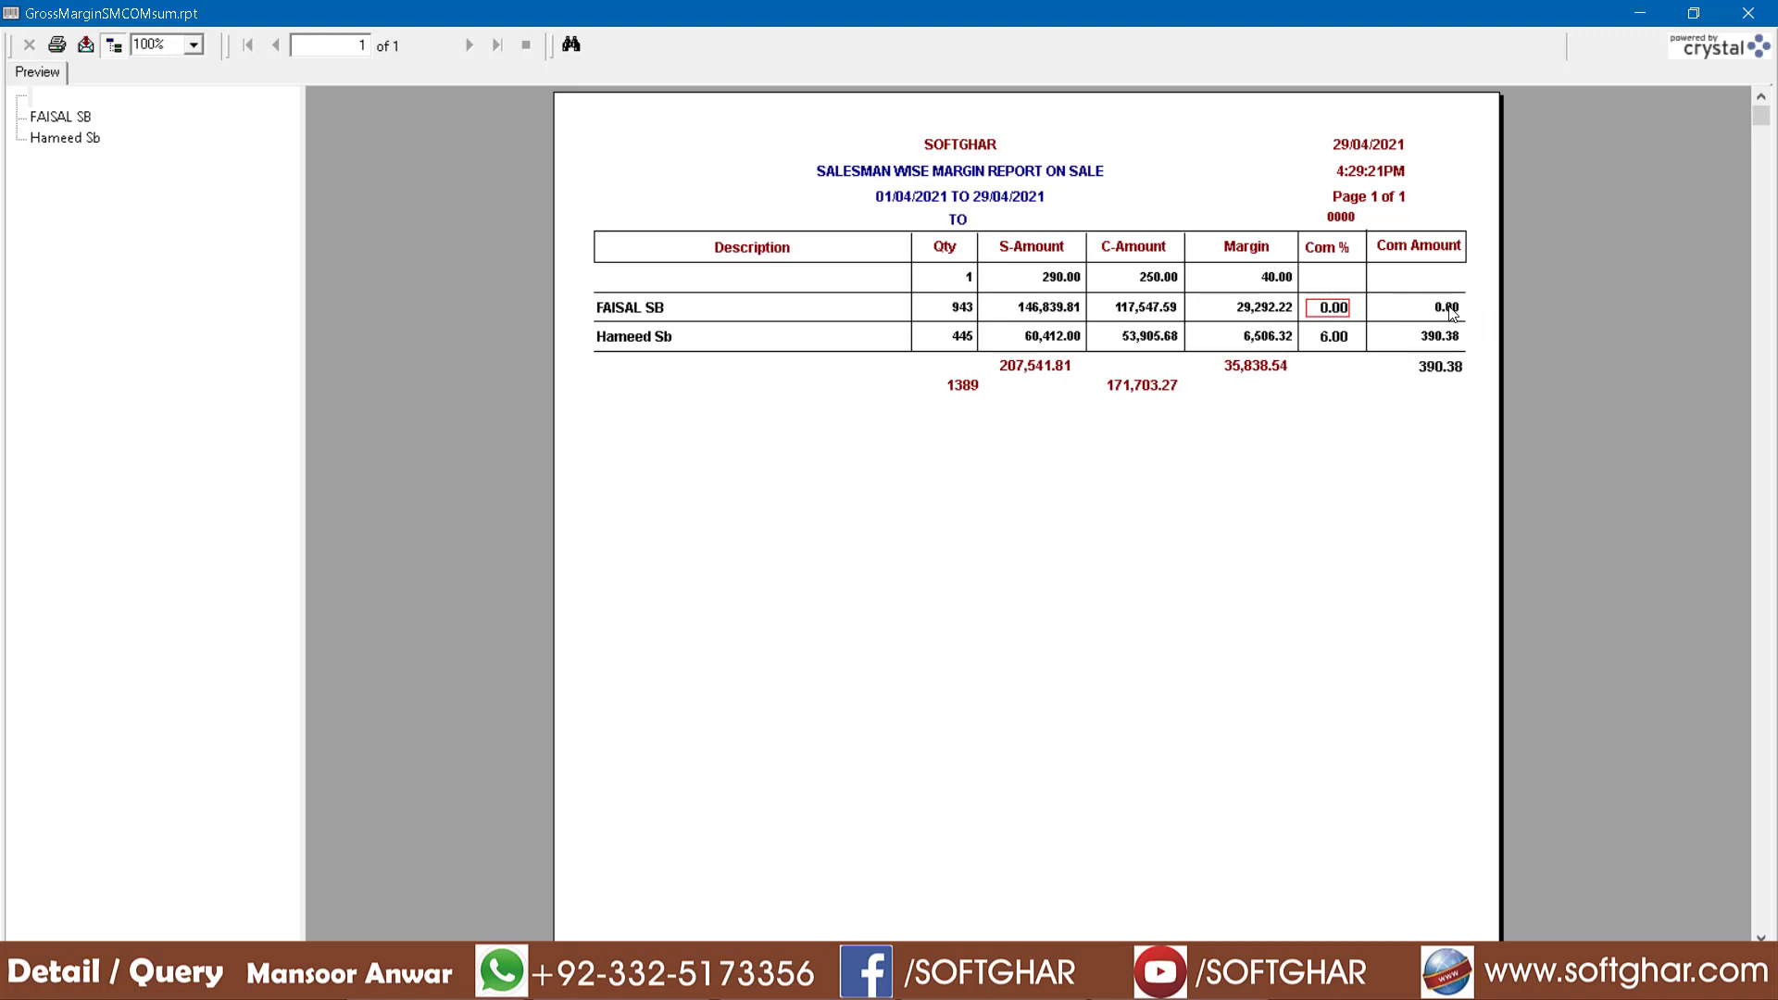
click(623, 341)
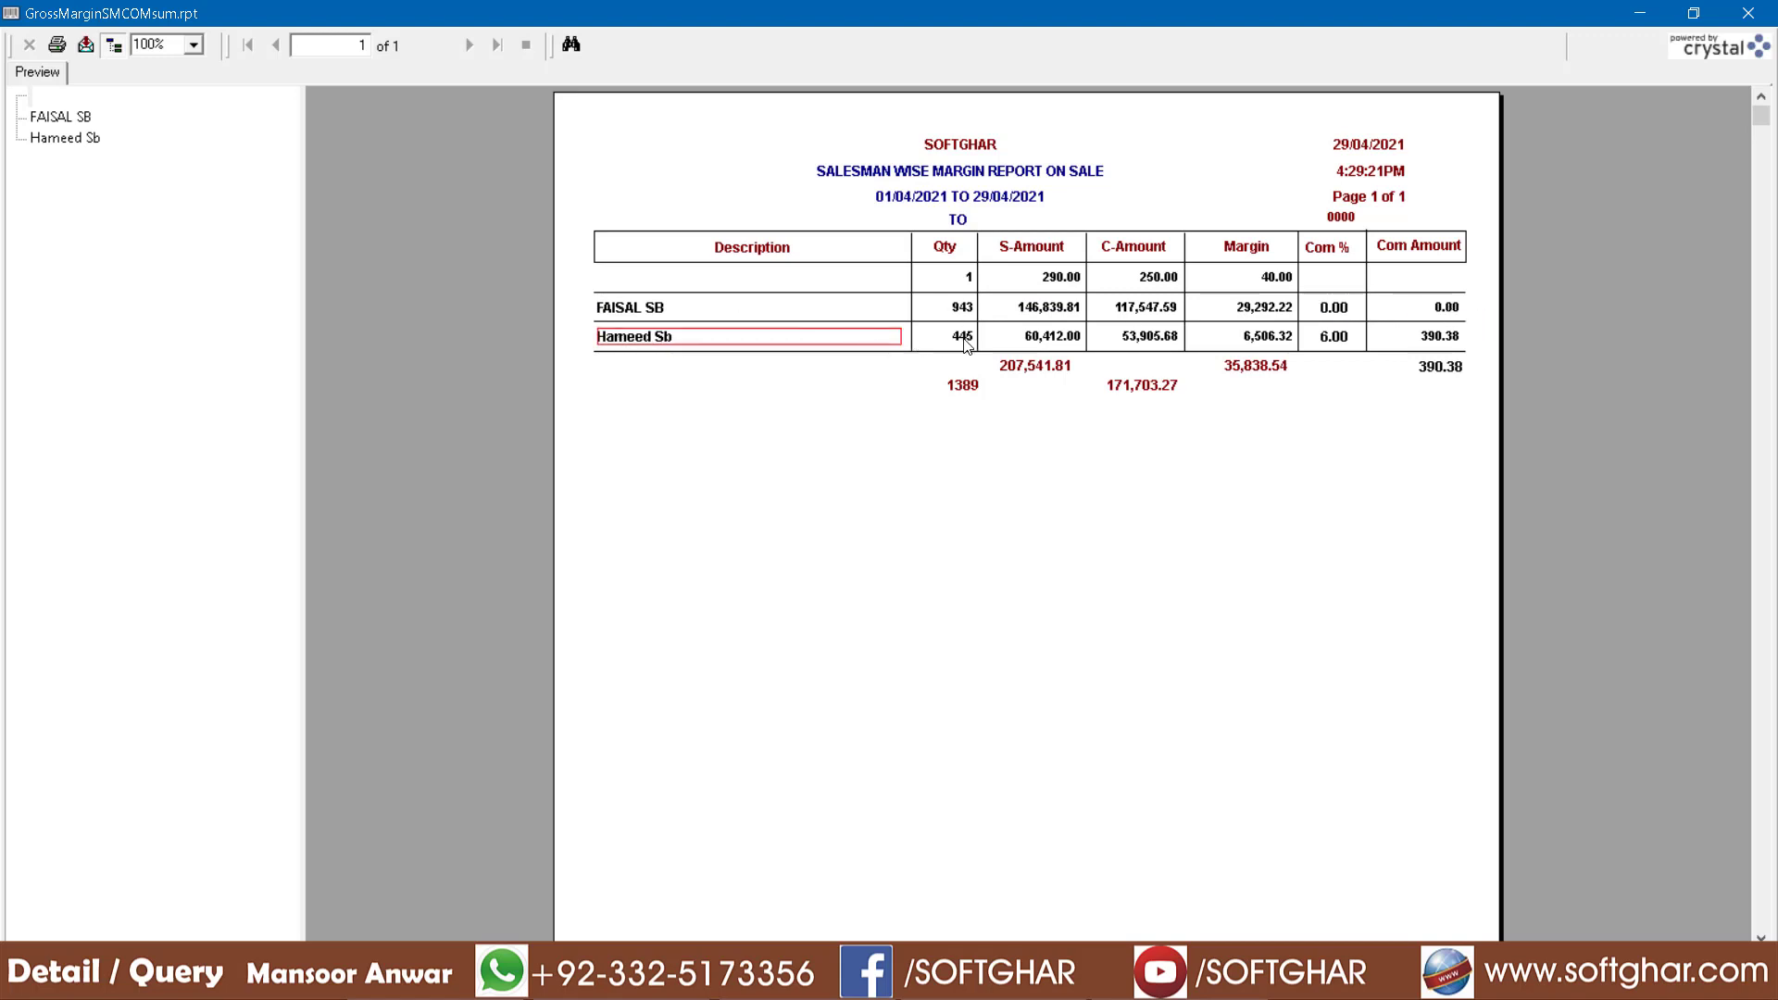